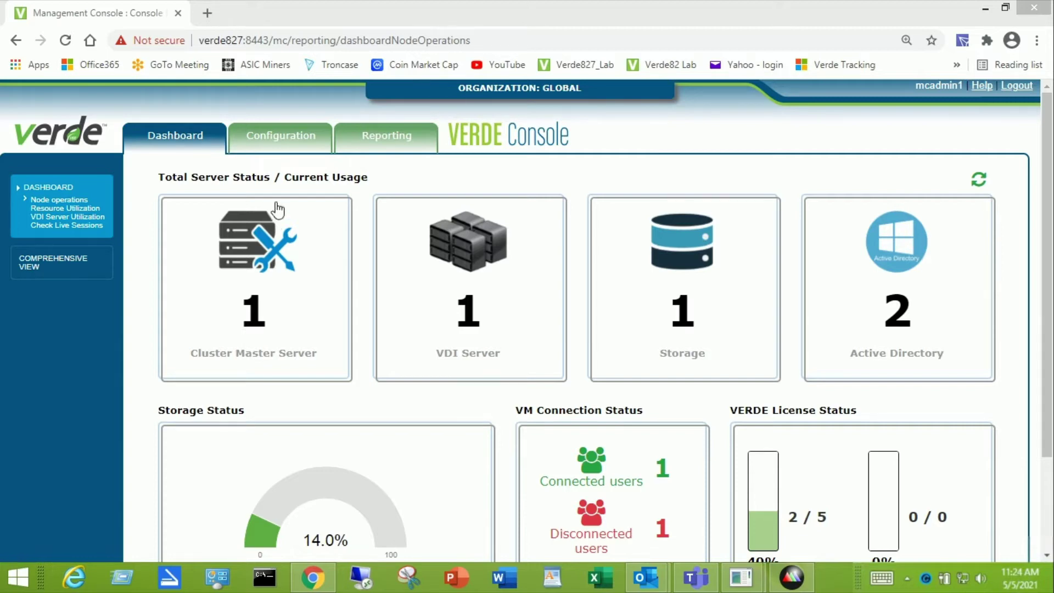
Step: Open the LDAP Connections page from the Configuration > Administration menu
mouse_move(281, 144)
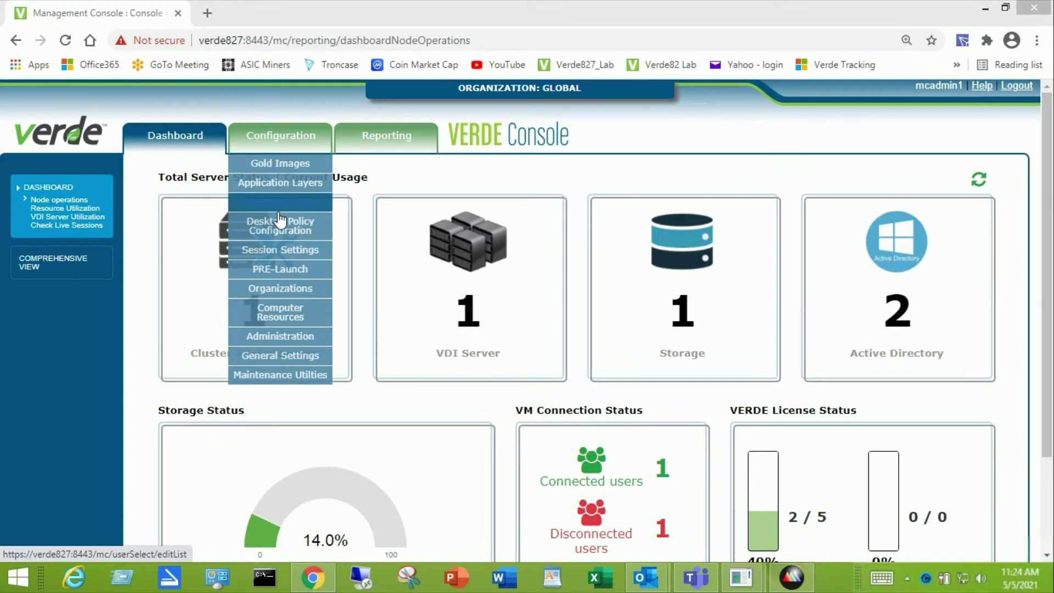
mouse_move(269, 344)
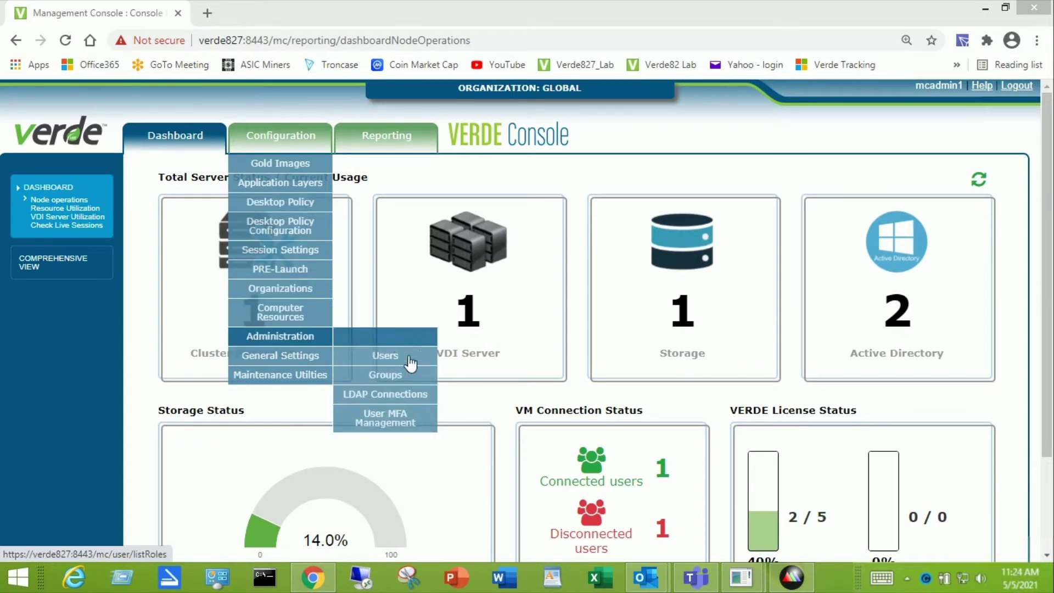
left_click(386, 397)
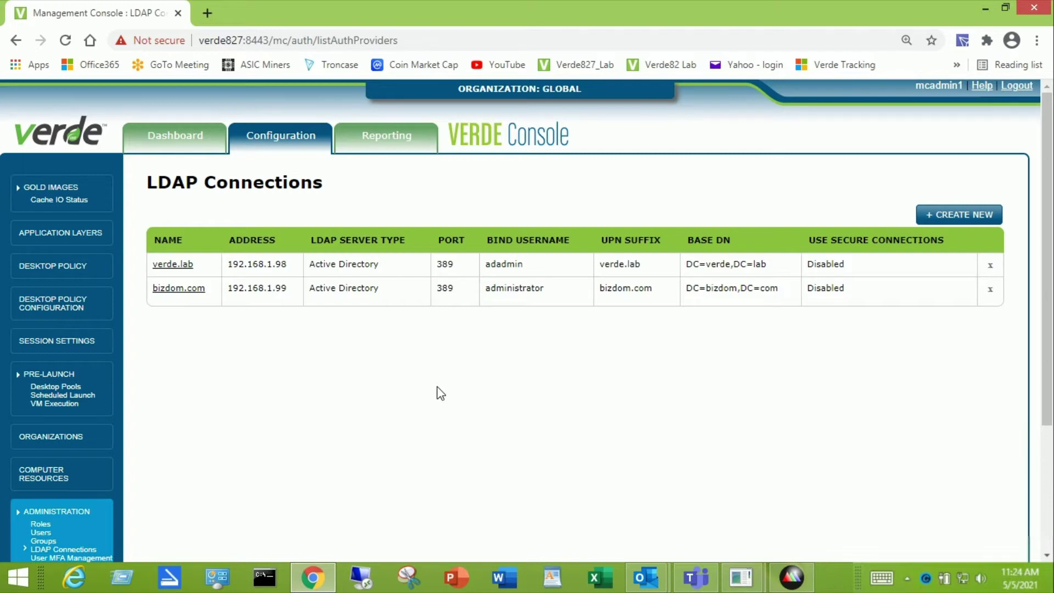
Step: Begin a new LDAP connection and enter verdeldap as its name
left_click(975, 217)
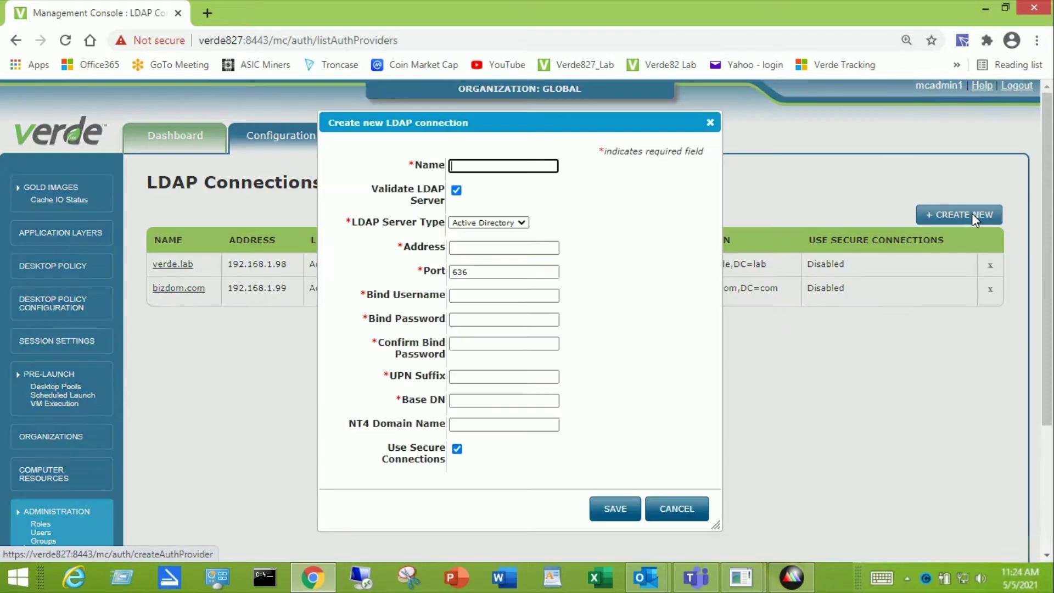
left_click(500, 166)
type("verdeldap")
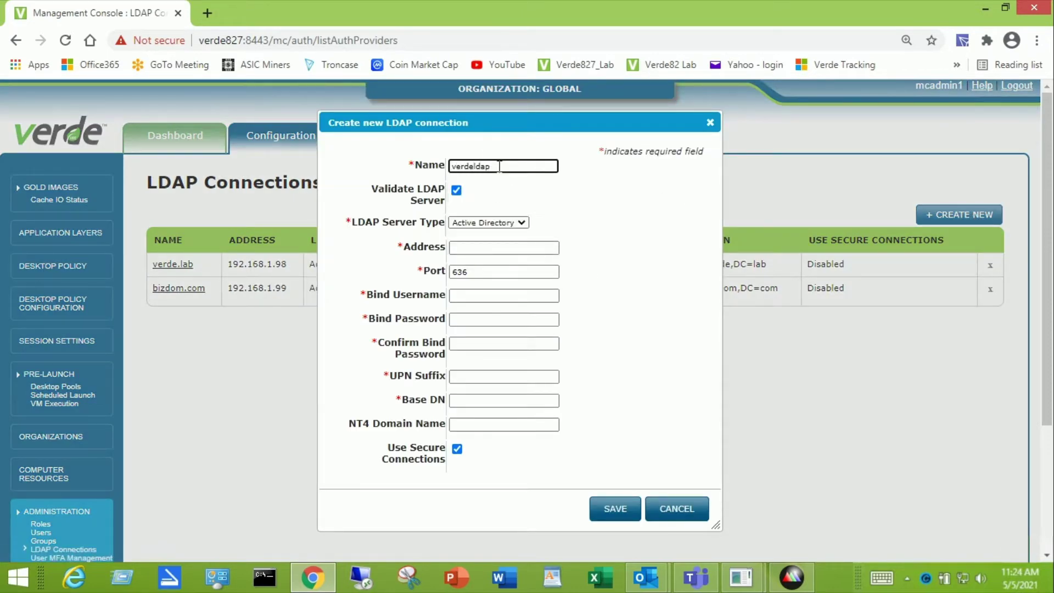
left_click(602, 220)
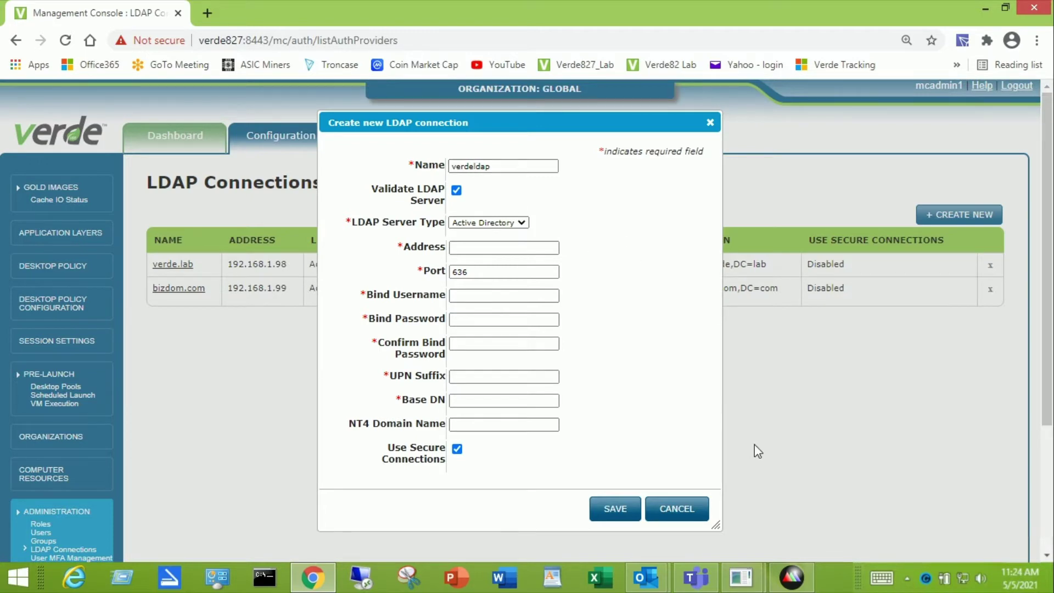
mouse_move(747, 577)
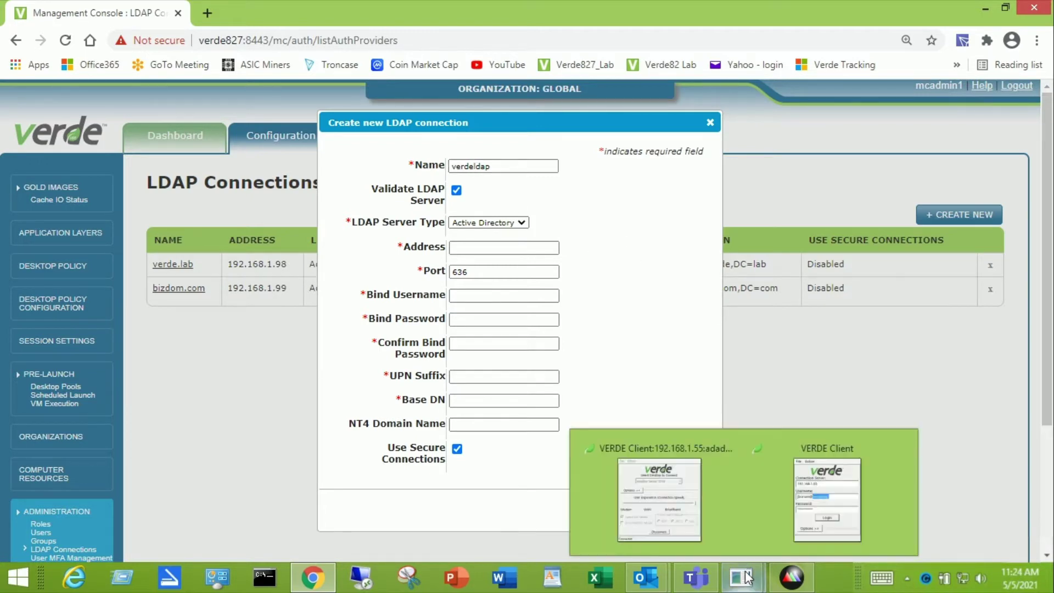
left_click(772, 490)
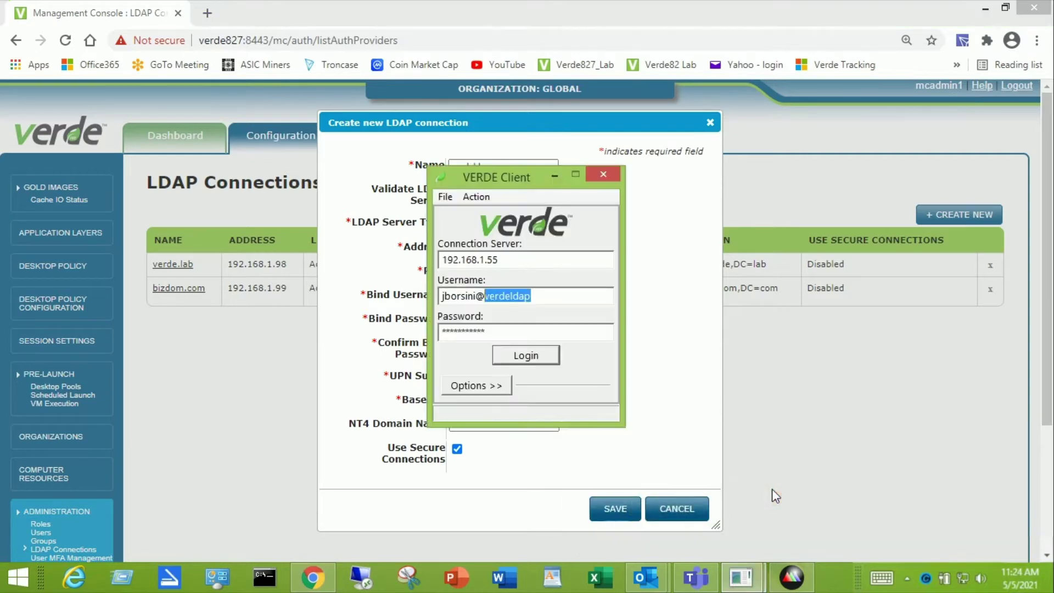
left_click(573, 295)
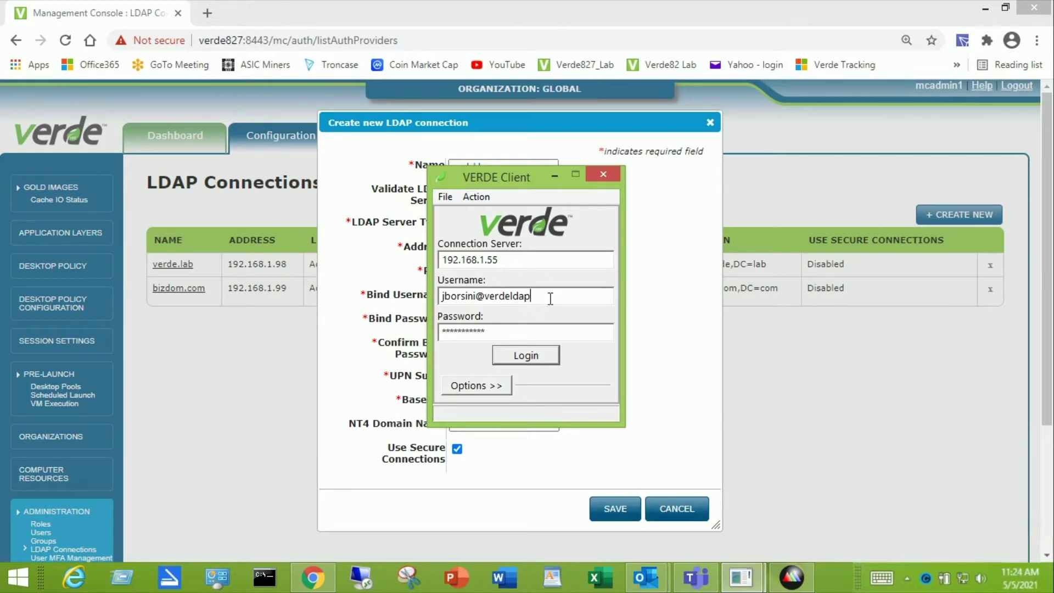
left_click(313, 576)
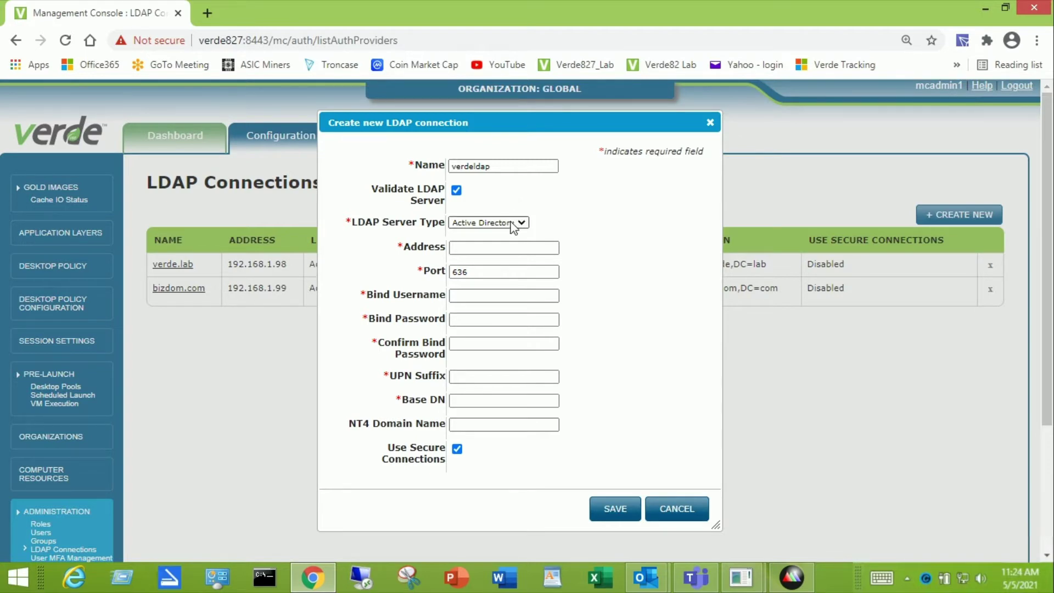
Step: Set the server address to 192.168.1.98, disable secure connections, and change the port from 636 to 389
left_click(505, 247)
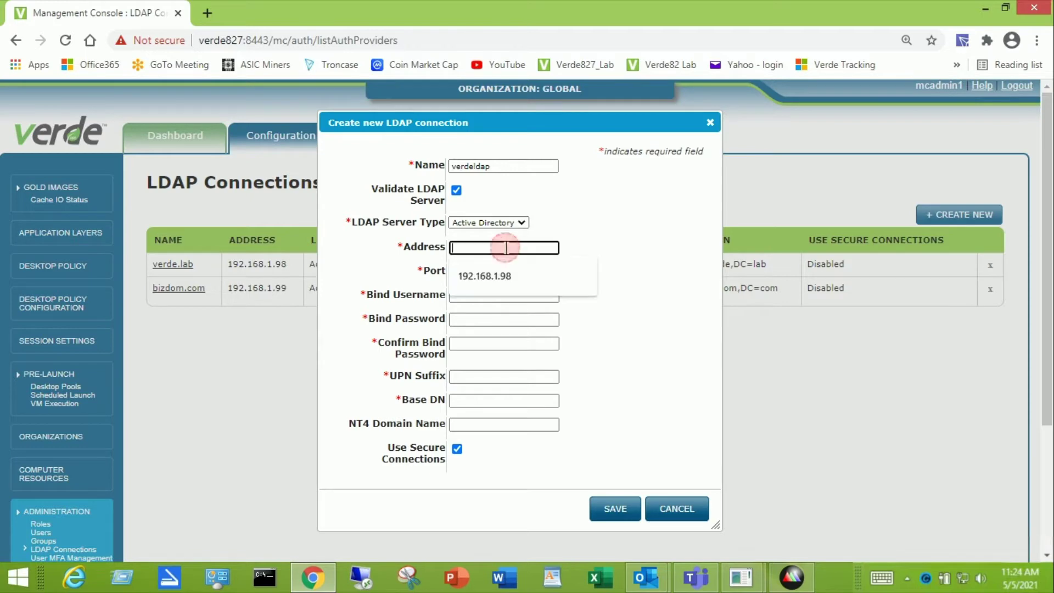
left_click(499, 279)
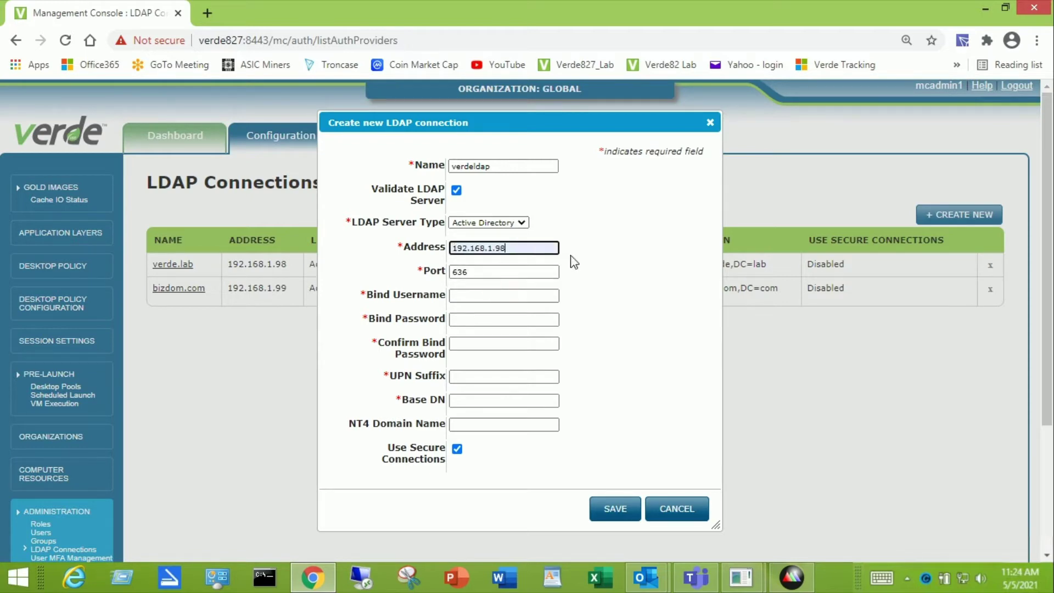
left_click(600, 254)
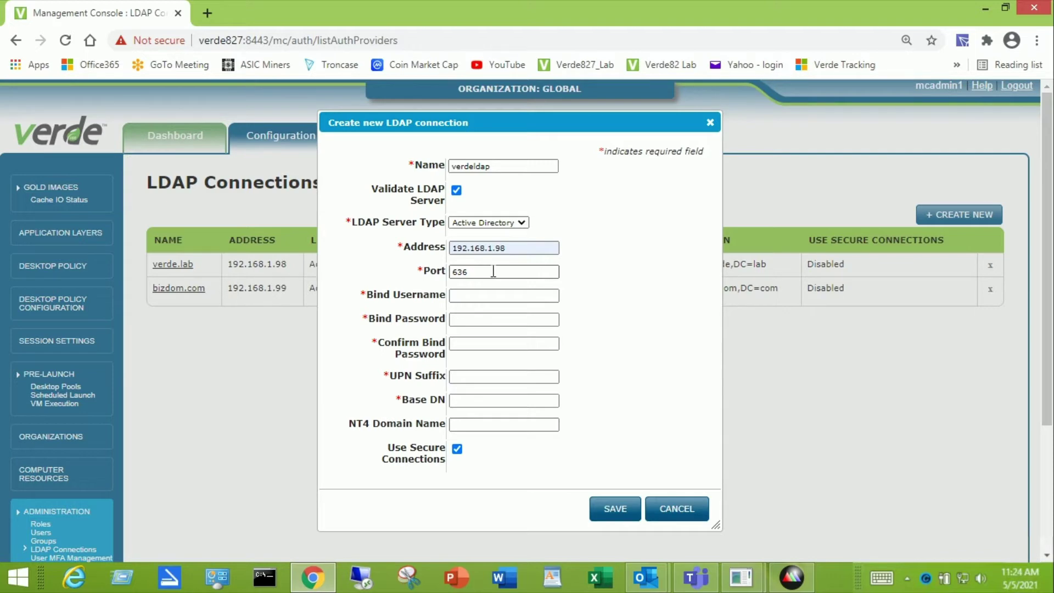
left_click(459, 451)
left_click(476, 273)
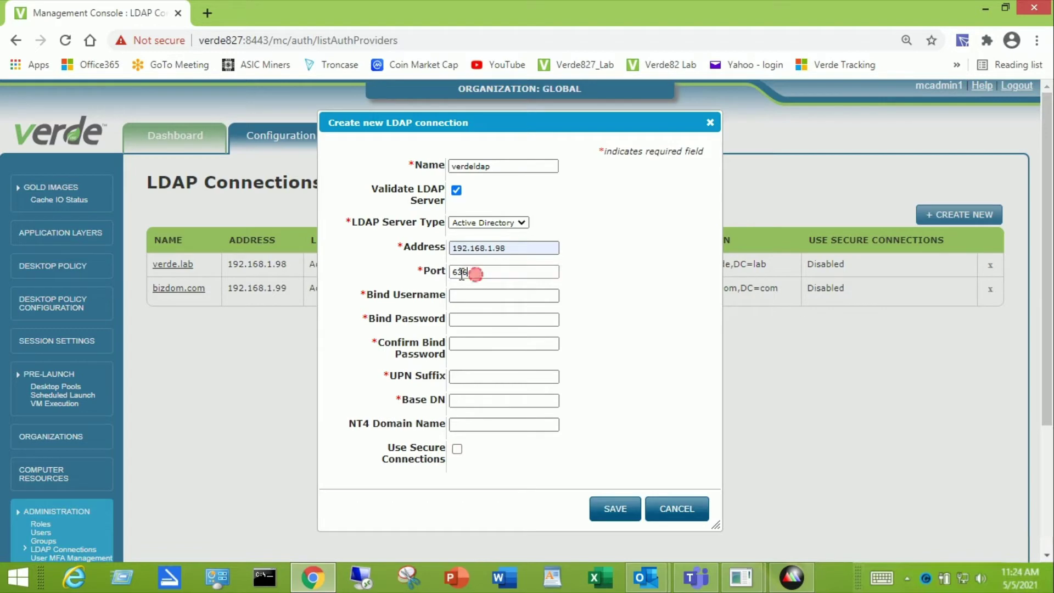
double_click(462, 272)
type("389")
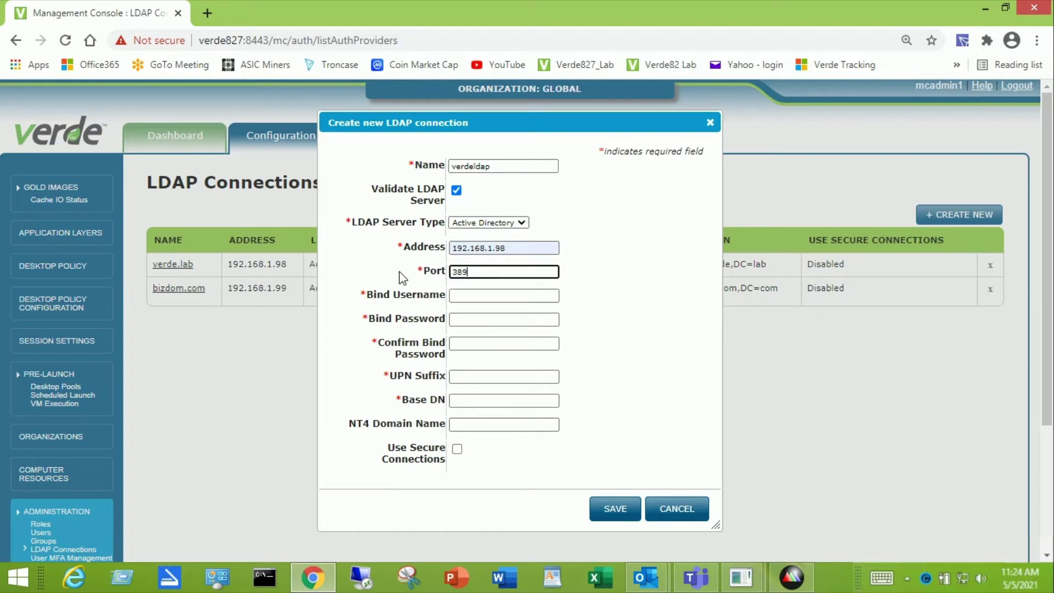
Step: Enter the bind username and the bind password for the connection
left_click(498, 297)
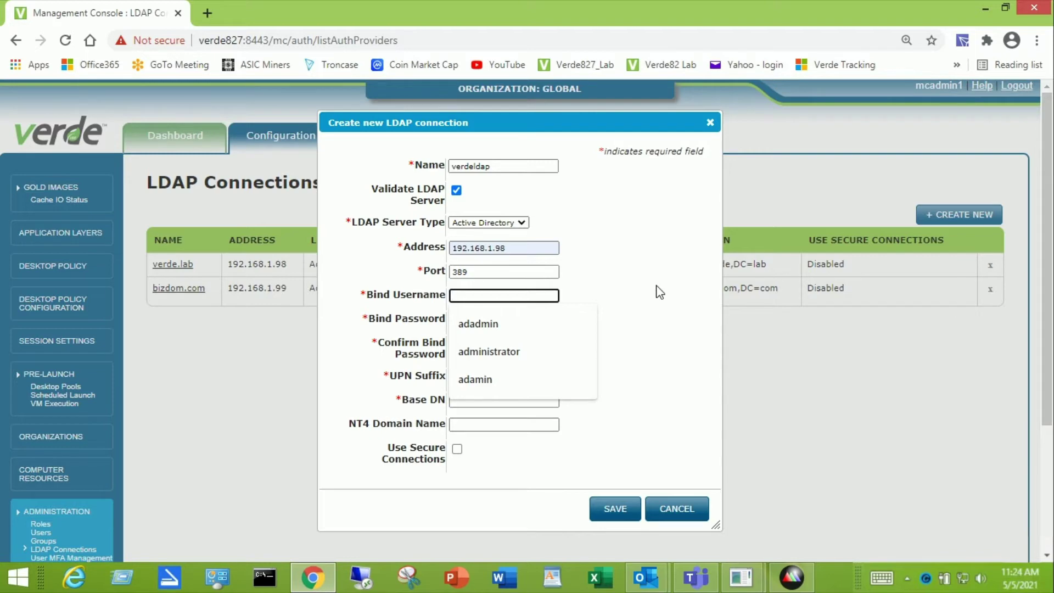
type("ada")
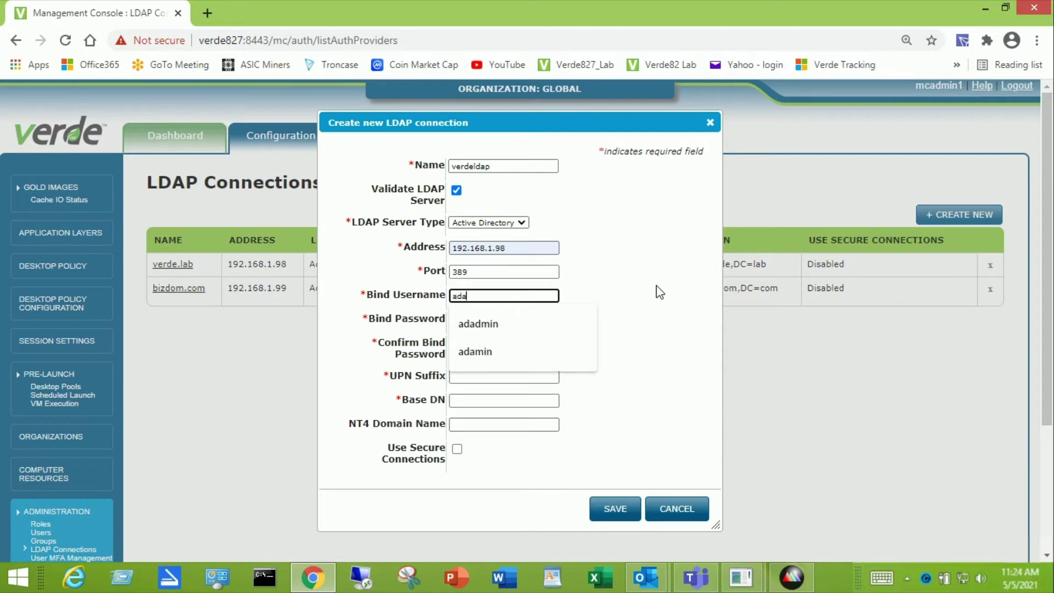
type("dmin")
key("Tab")
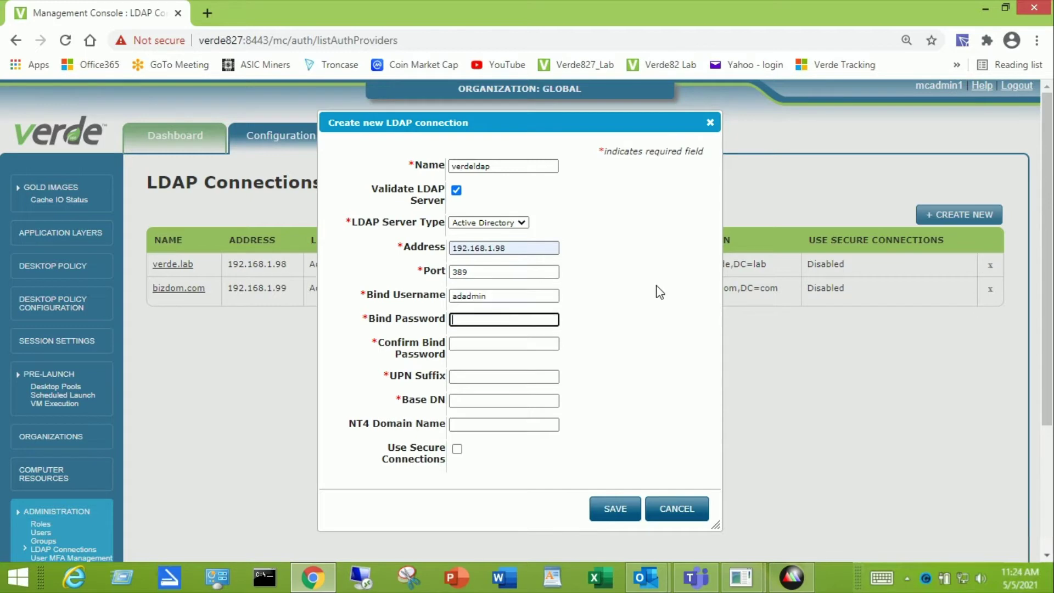
type("*****")
key("BackSpace")
key("BackSpace")
key("BackSpace")
key("BackSpace")
key("BackSpace")
type("********")
key("Tab")
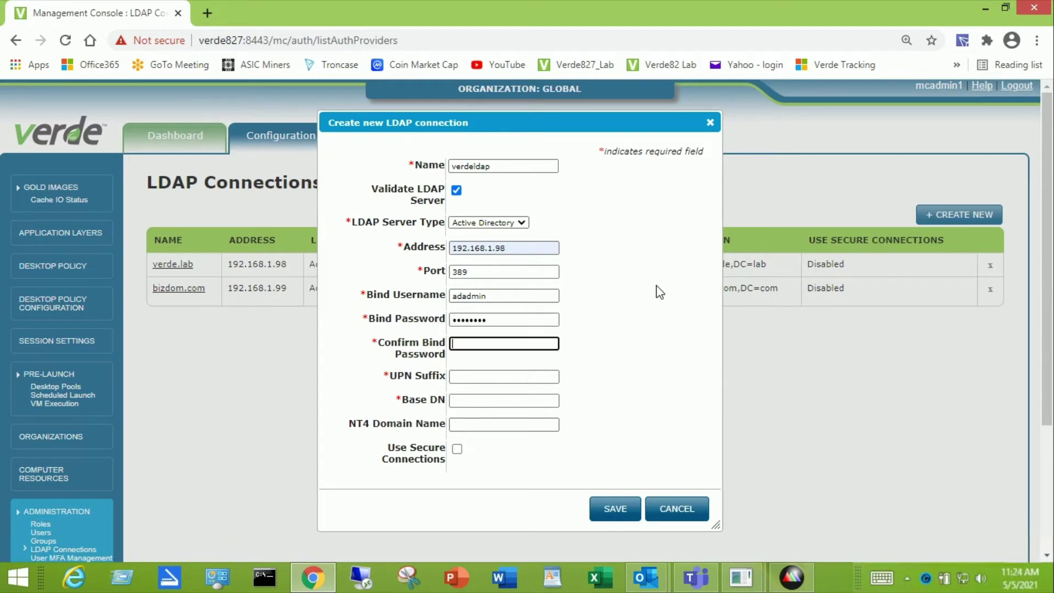
type("********")
Step: Set UPN suffix verde.lab and Base DN DC=verde,DC=lab, then save the connection
left_click(516, 377)
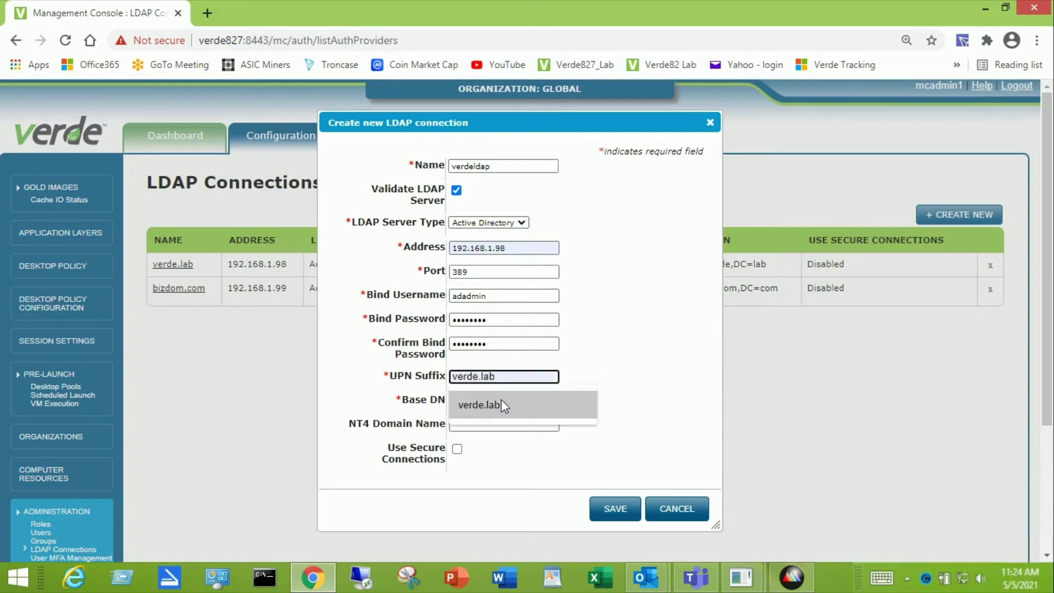
left_click(500, 404)
left_click(498, 403)
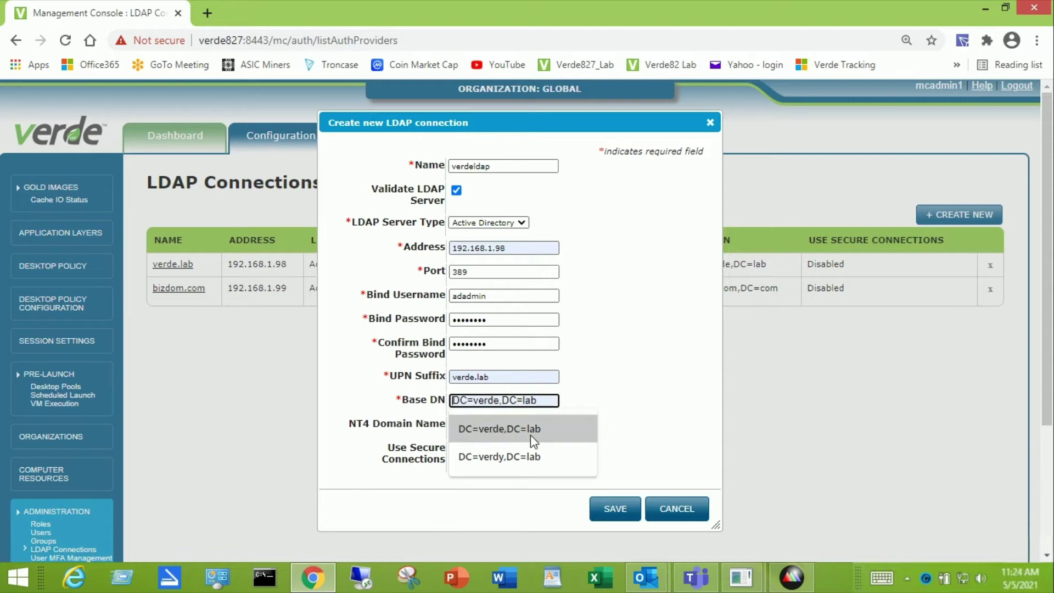
left_click(499, 436)
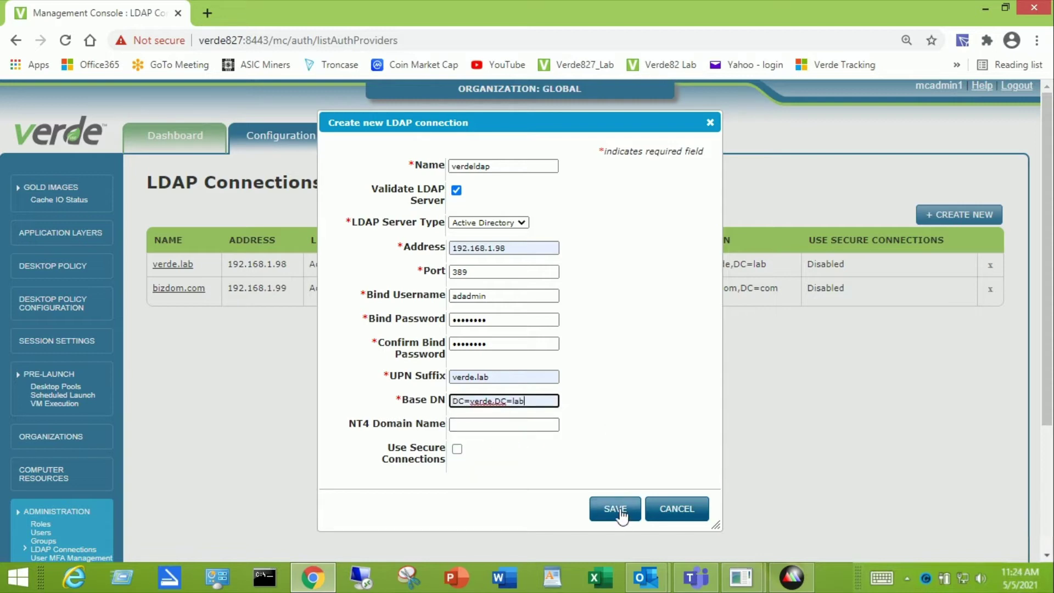
left_click(616, 509)
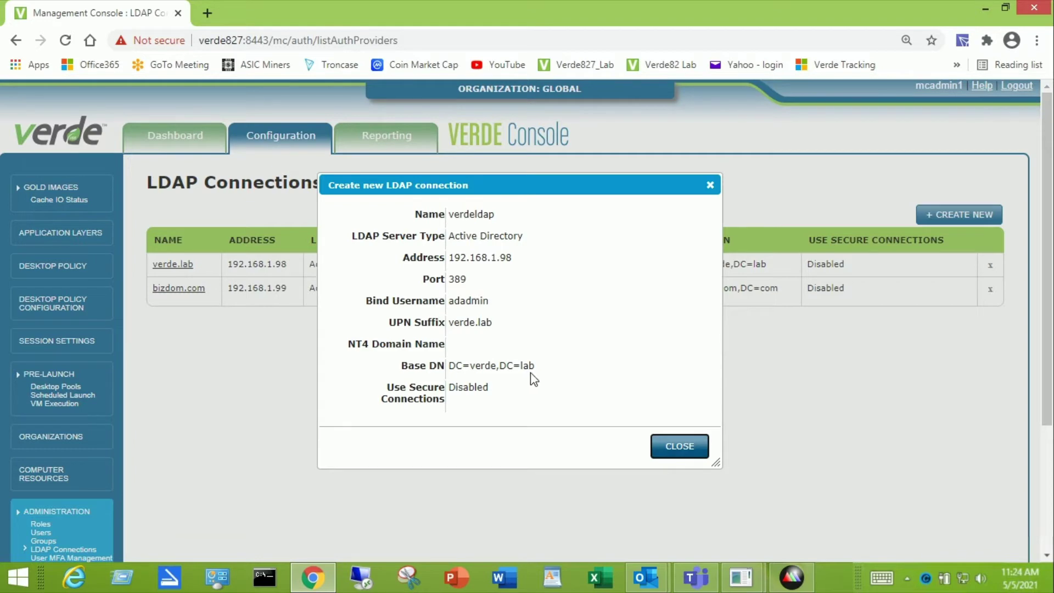
Step: Close the verdeldap connection summary to return to the LDAP Connections list
left_click(683, 447)
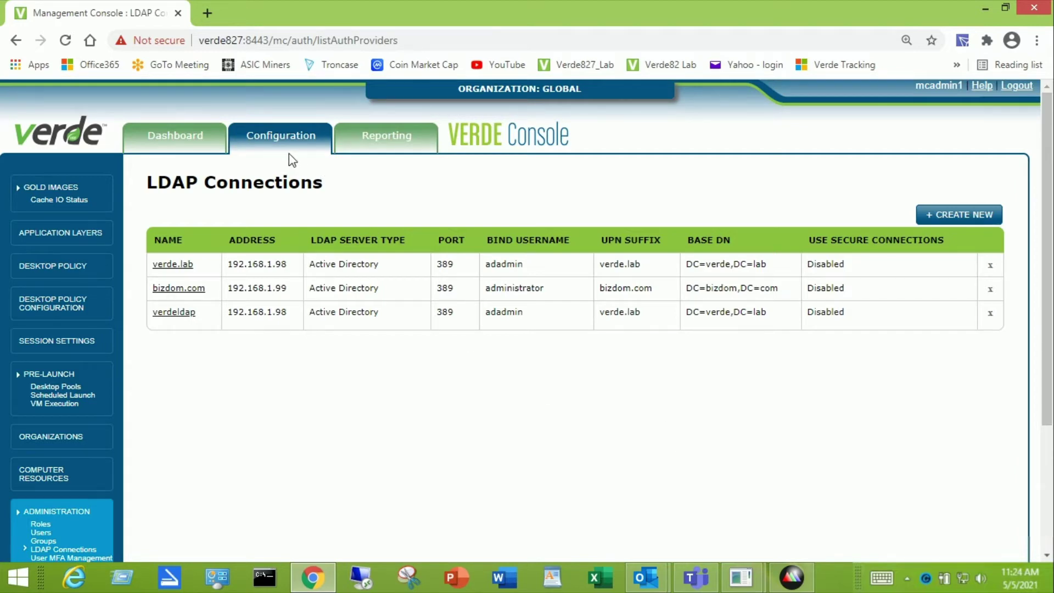
mouse_move(283, 149)
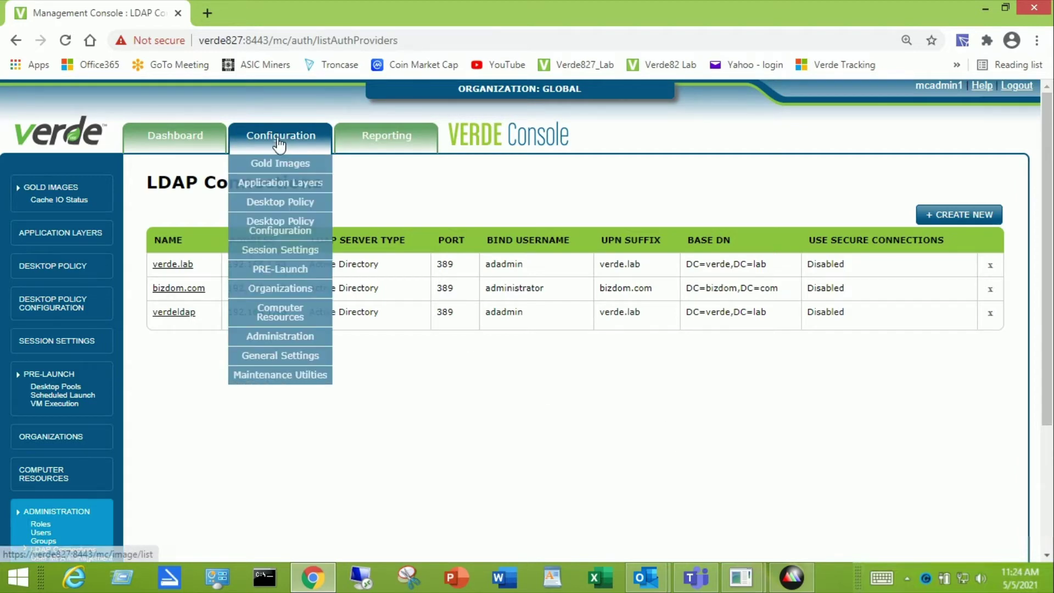
Step: Open Session Settings and view the adtest entry at the bottom of the list
left_click(273, 251)
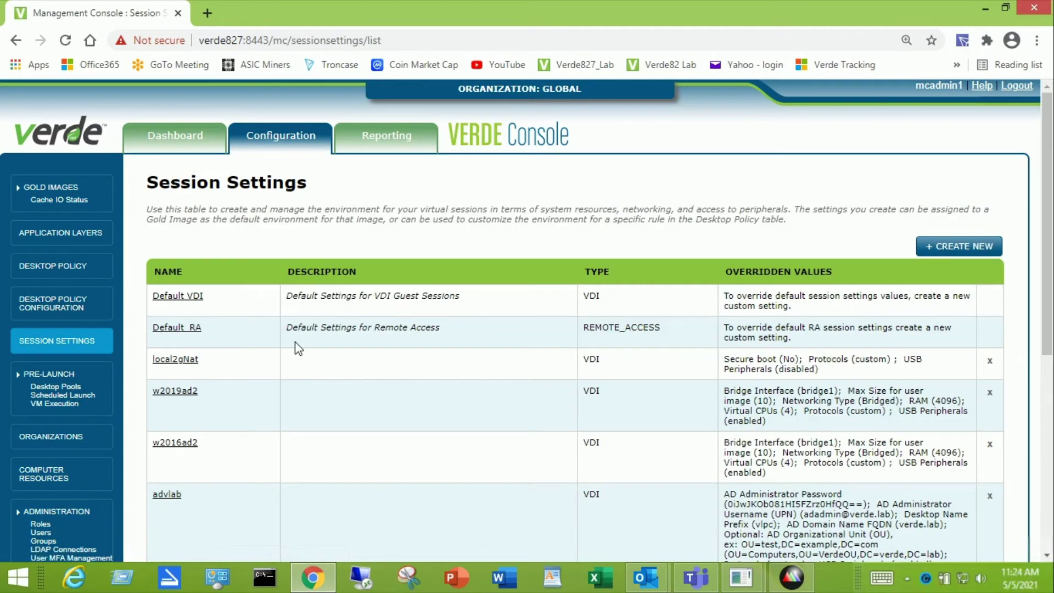
scroll(297, 348, "down", 6)
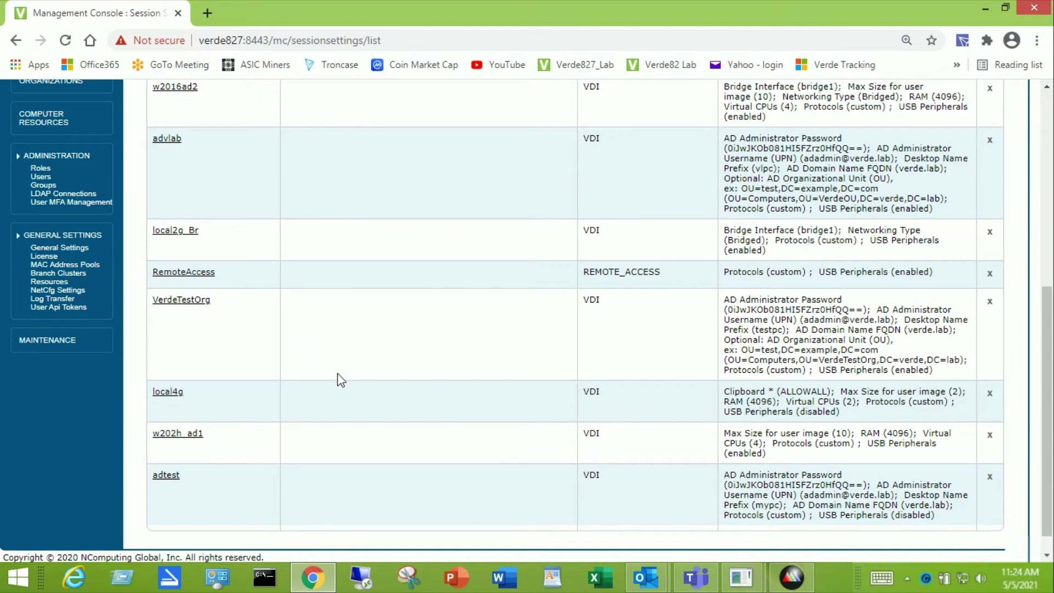
scroll(340, 379, "up", 6)
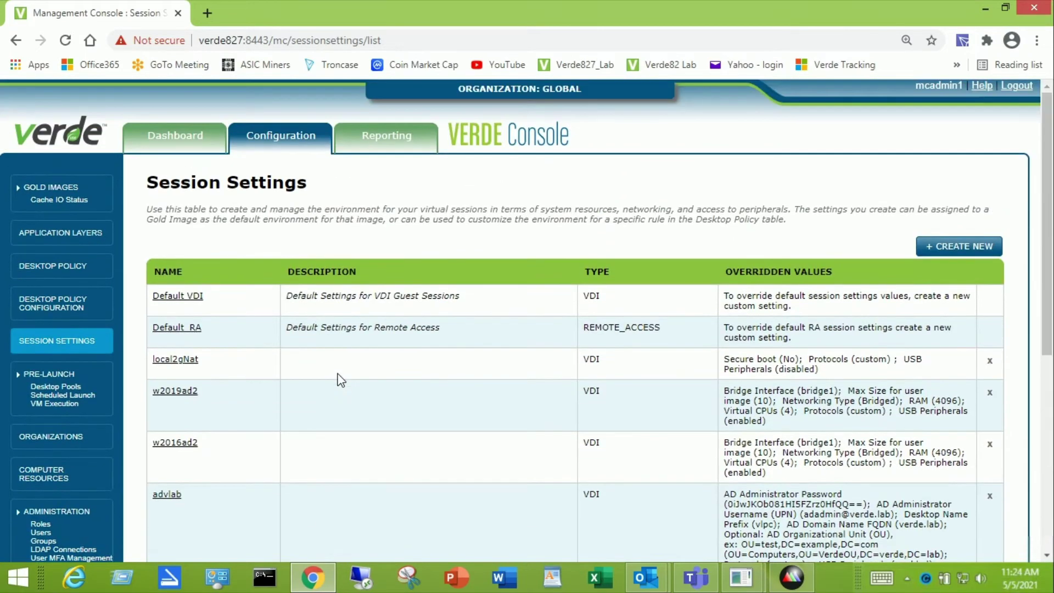
scroll(340, 379, "down", 6)
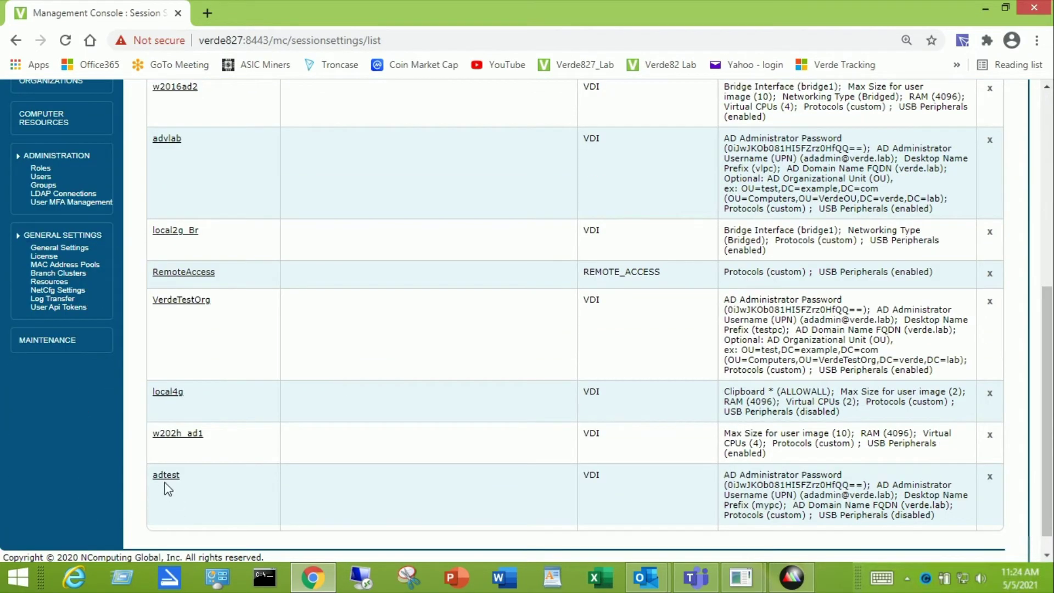
left_click(165, 475)
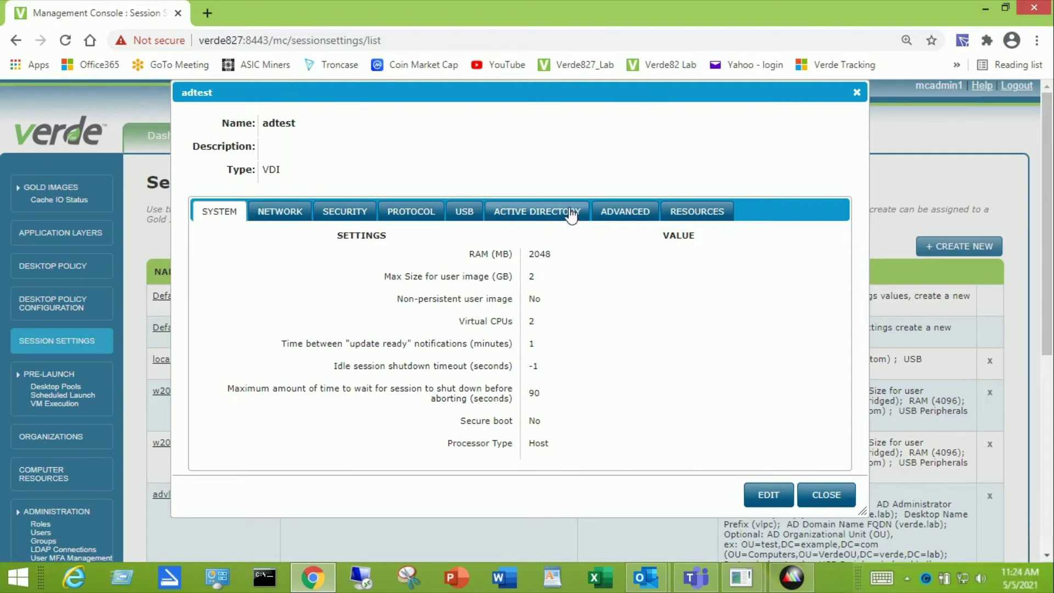
Step: Put the adtest session setting into edit mode on its Active Directory tab
left_click(541, 216)
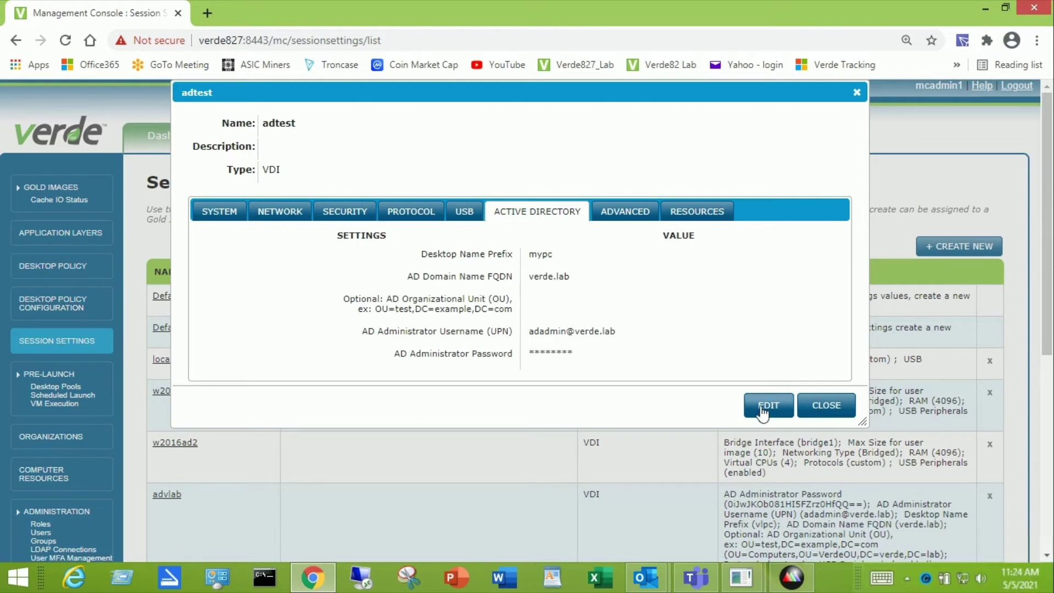
left_click(761, 406)
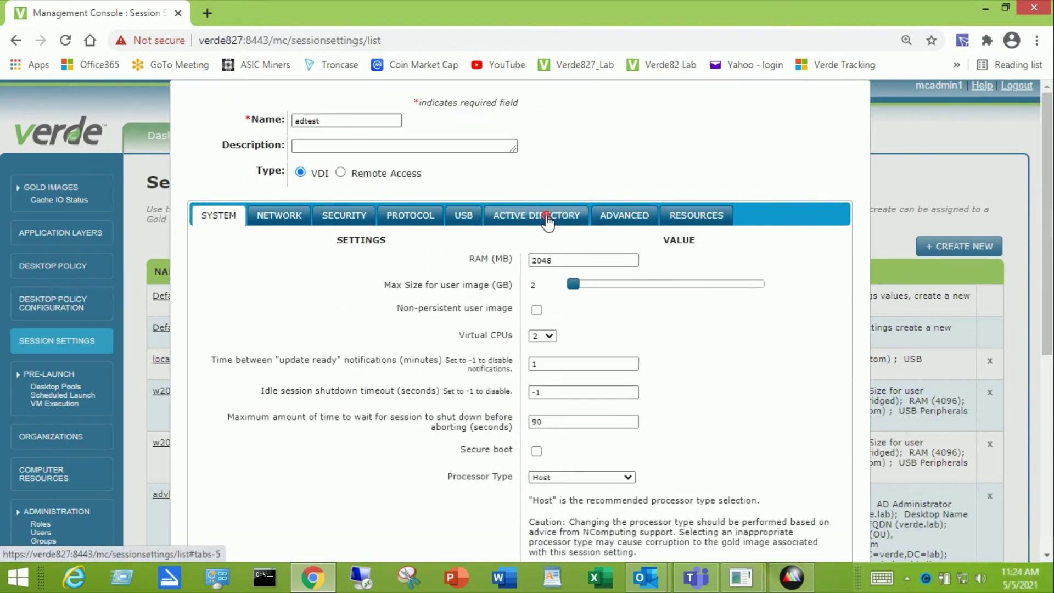
left_click(541, 217)
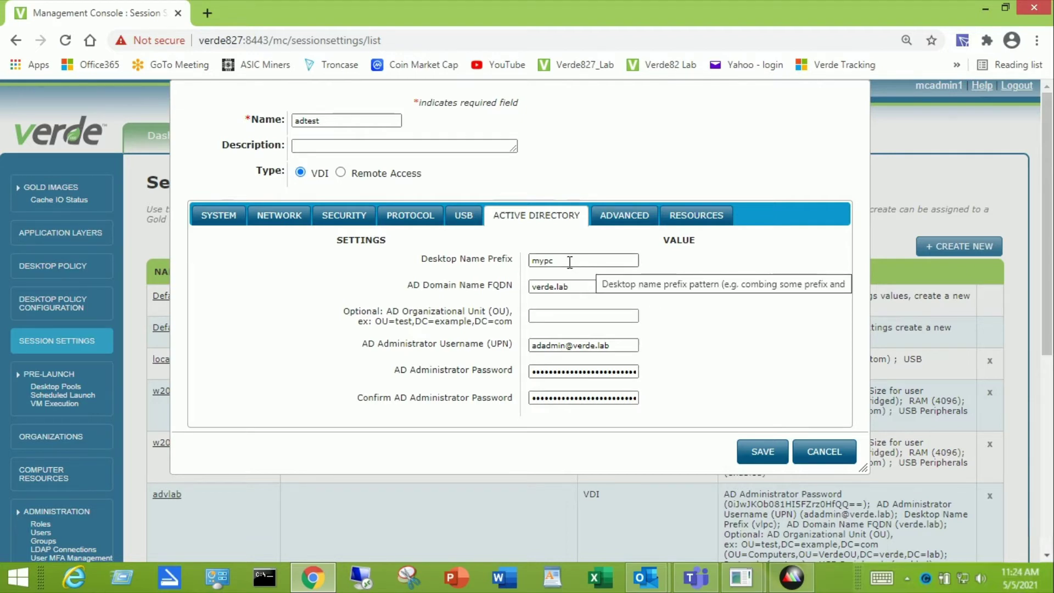
Step: Rework the desktop name prefix, then review the verde.lab domain and empty OU fields
left_click_drag(566, 262, 496, 263)
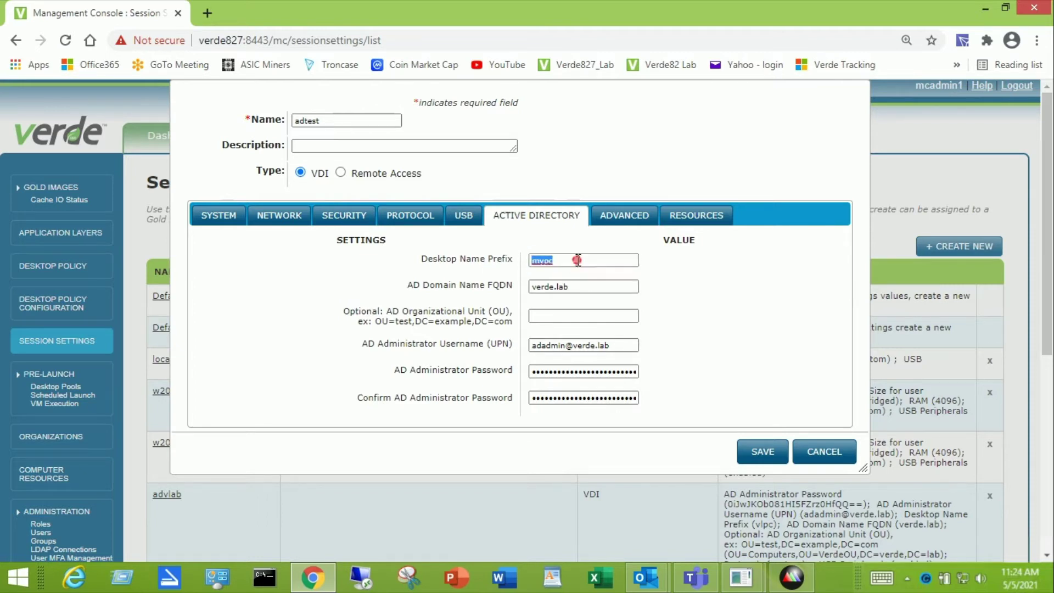
type("mypd")
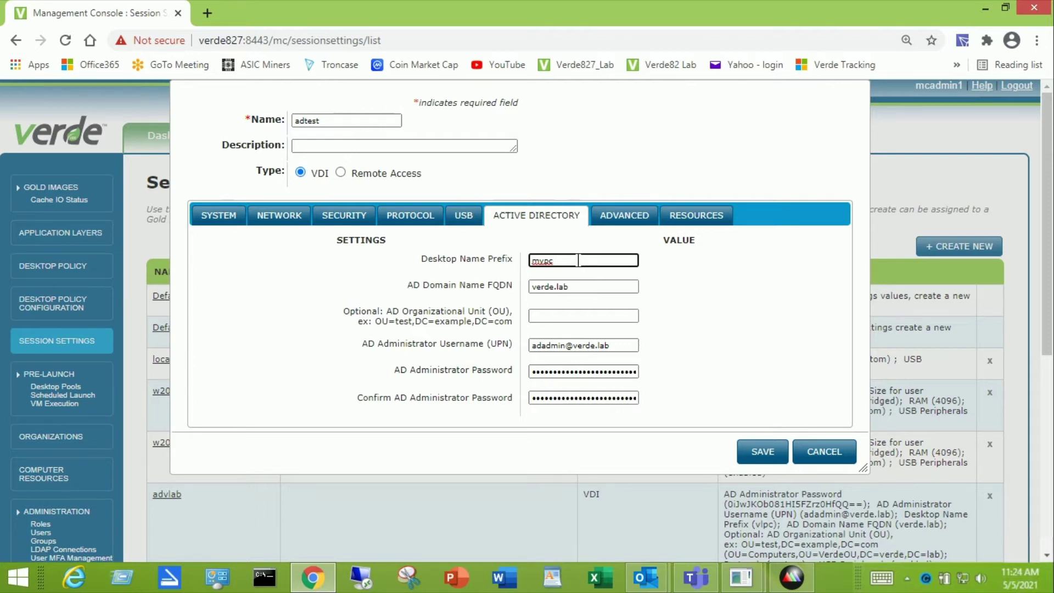
key("BackSpace")
type("d")
left_click(601, 287)
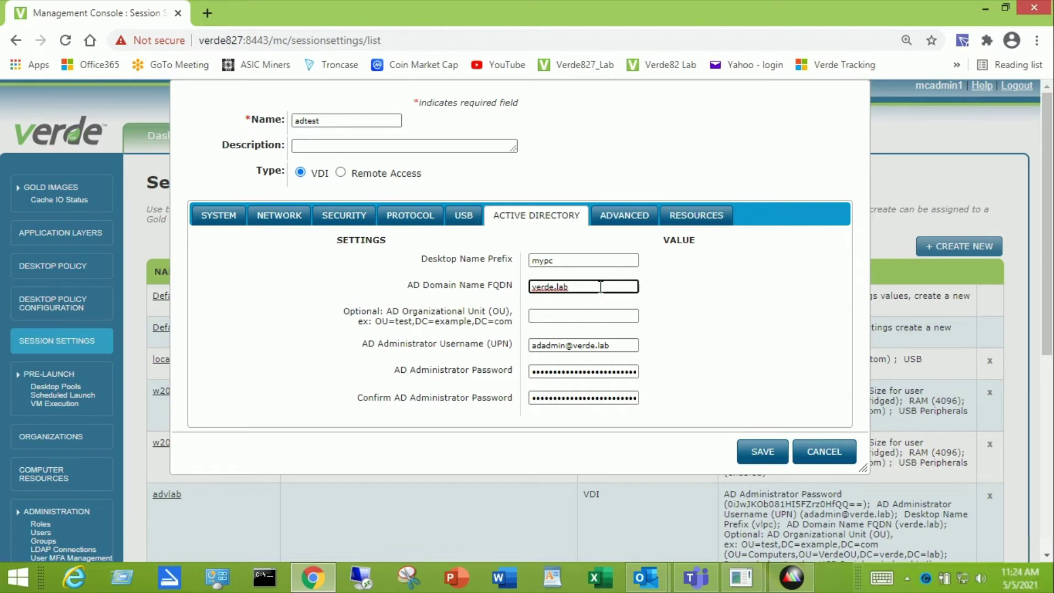
left_click(596, 315)
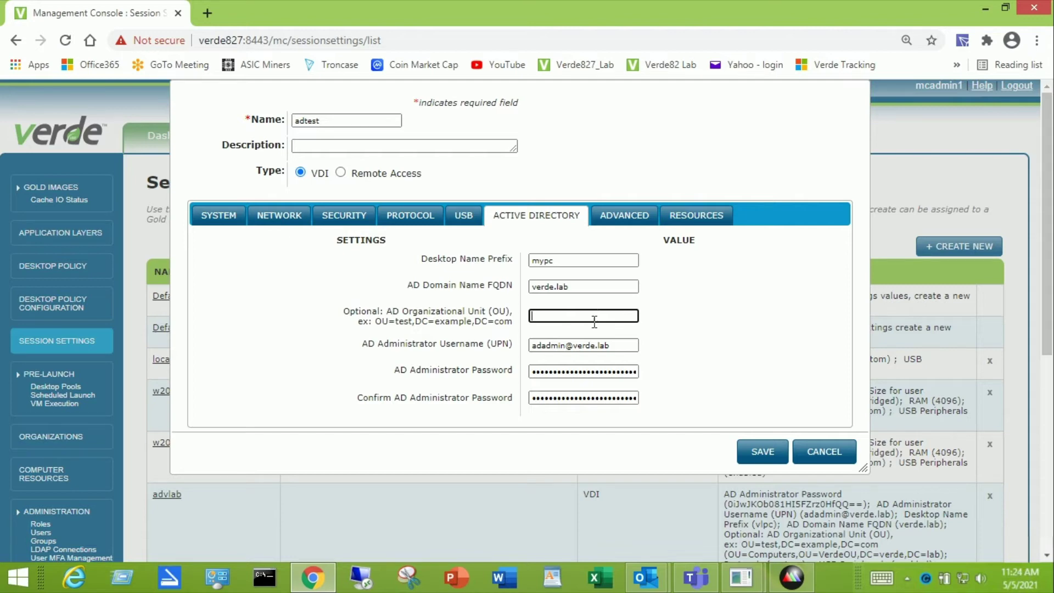
left_click(789, 579)
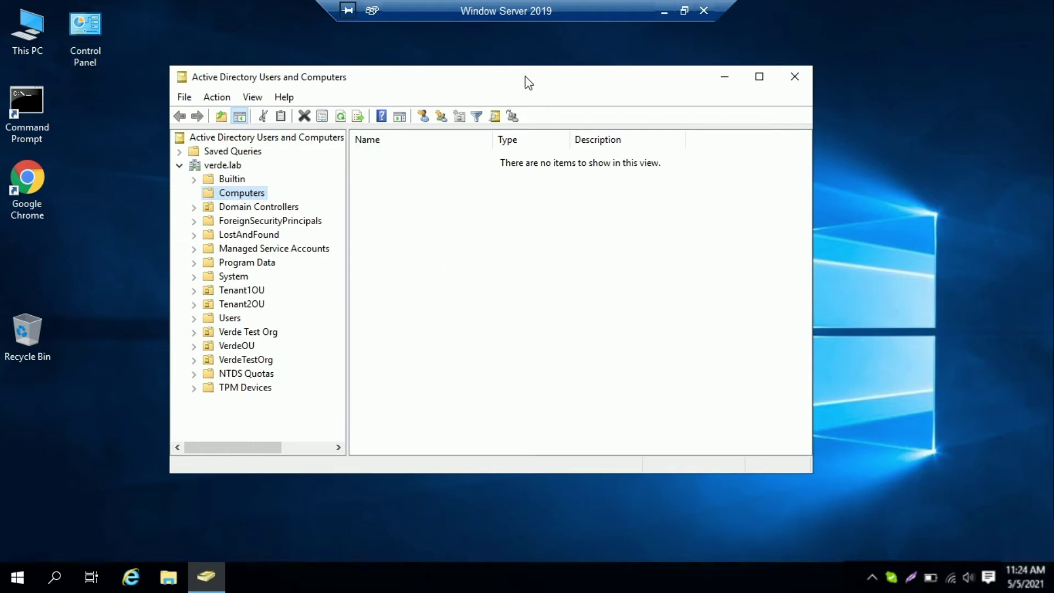
left_click(664, 10)
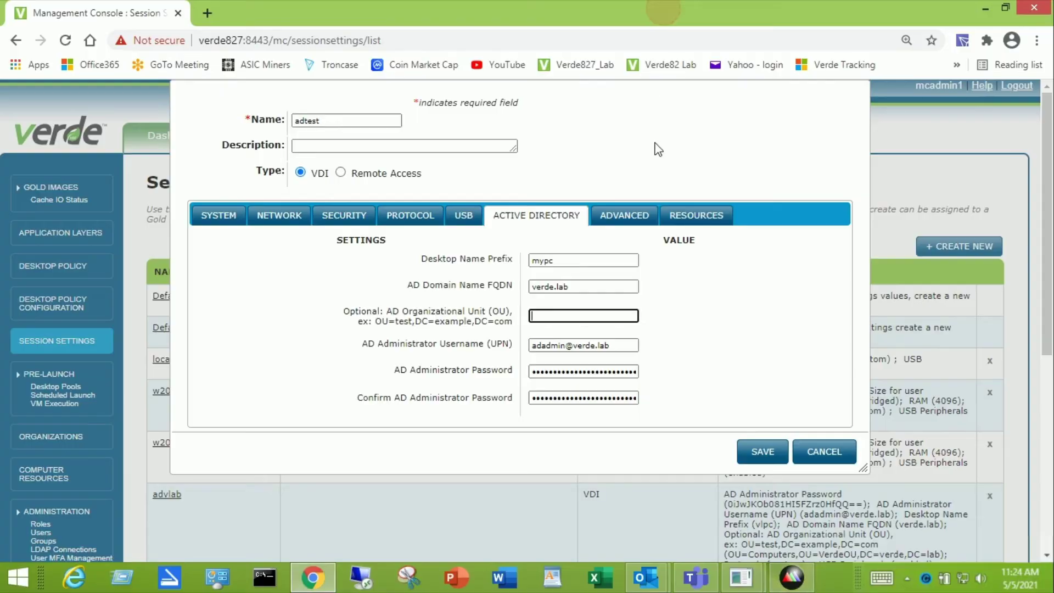
left_click(632, 345)
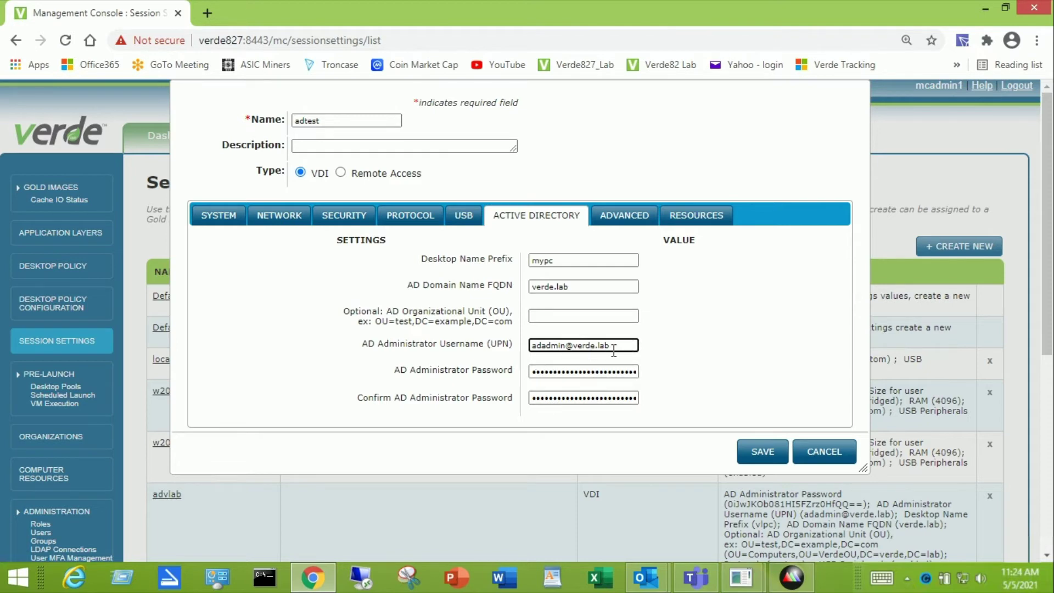
mouse_move(614, 348)
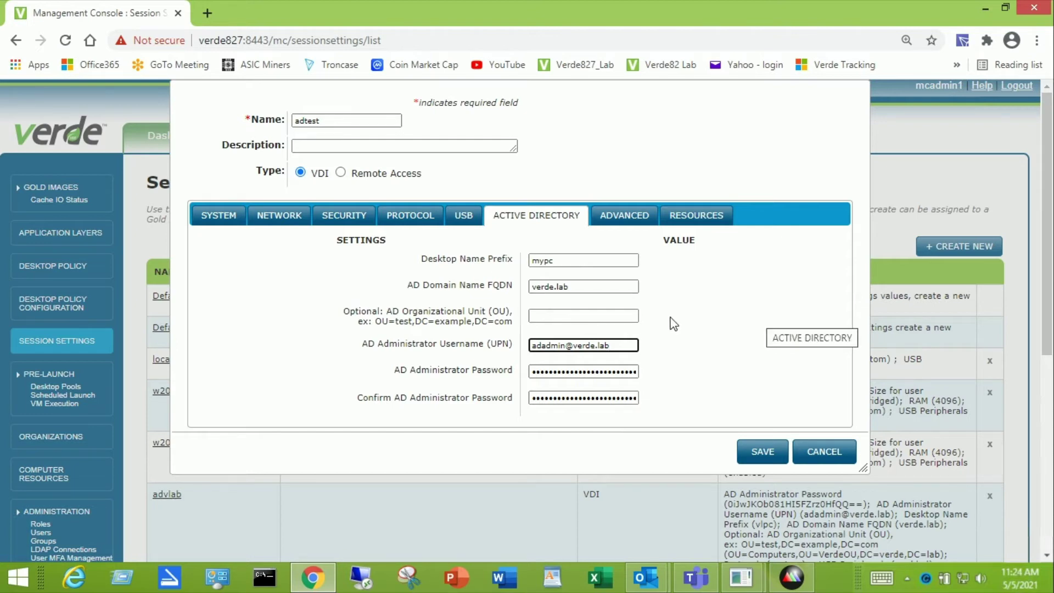
left_click(550, 319)
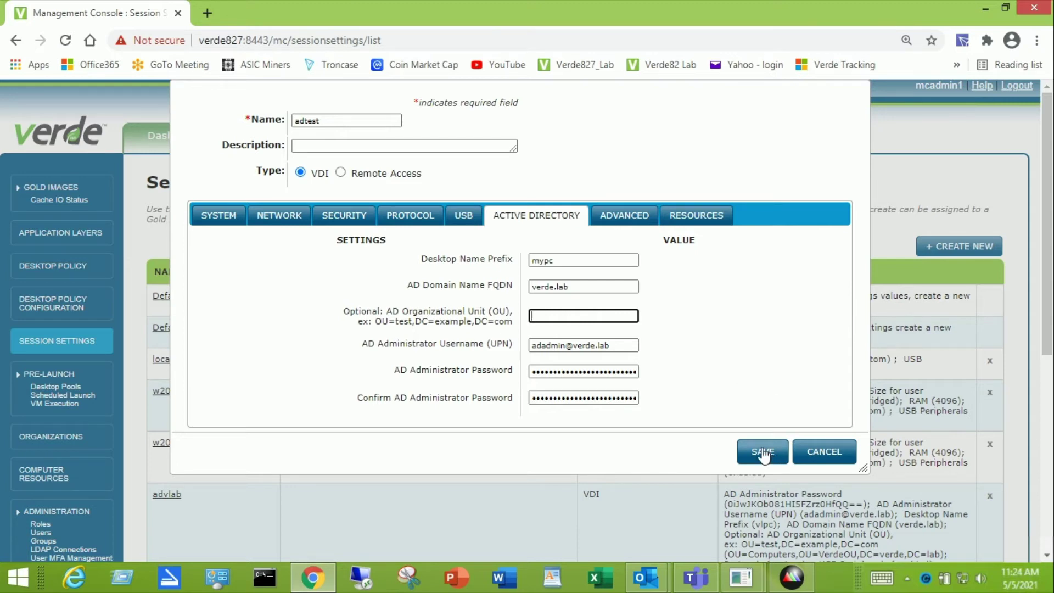
Step: Save the adtest changes and dismiss the 'Settings adtest updated' summary
left_click(764, 453)
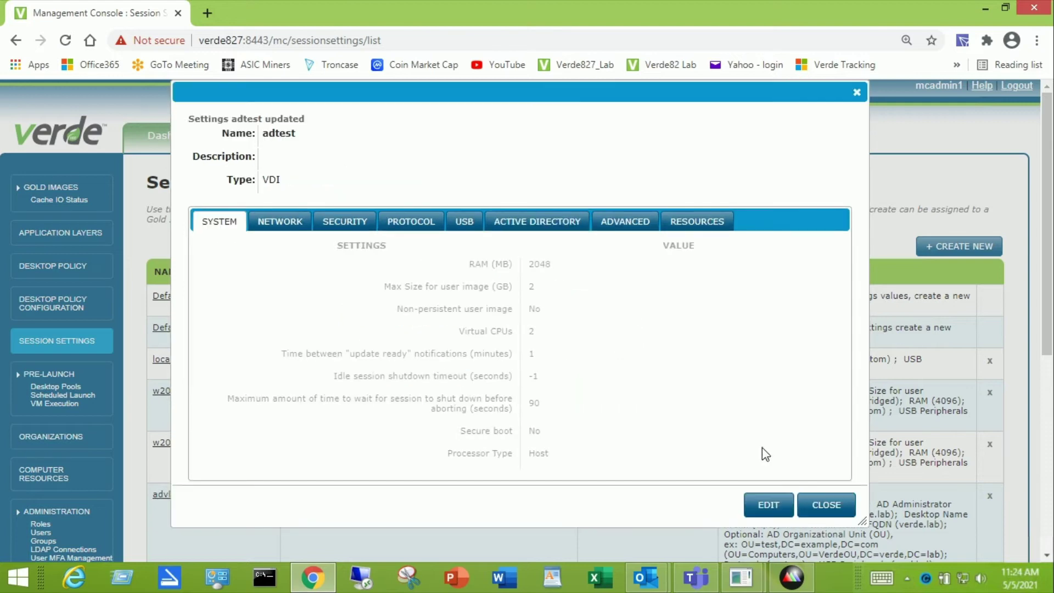
left_click(829, 505)
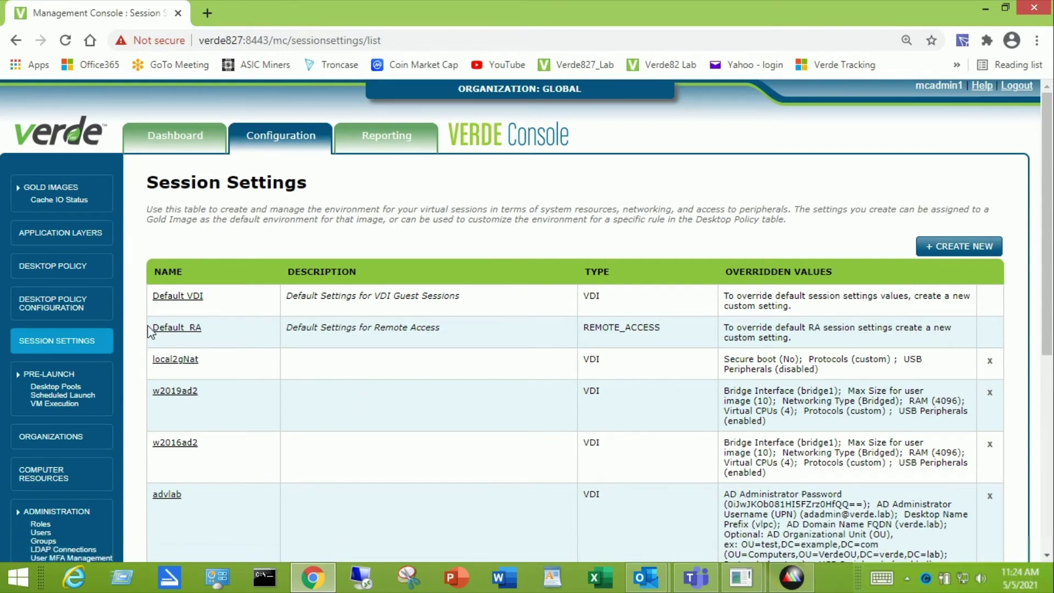
Step: Start a new Desktop Policy rule and enter the LDAP user's verdeldap account name
left_click(62, 268)
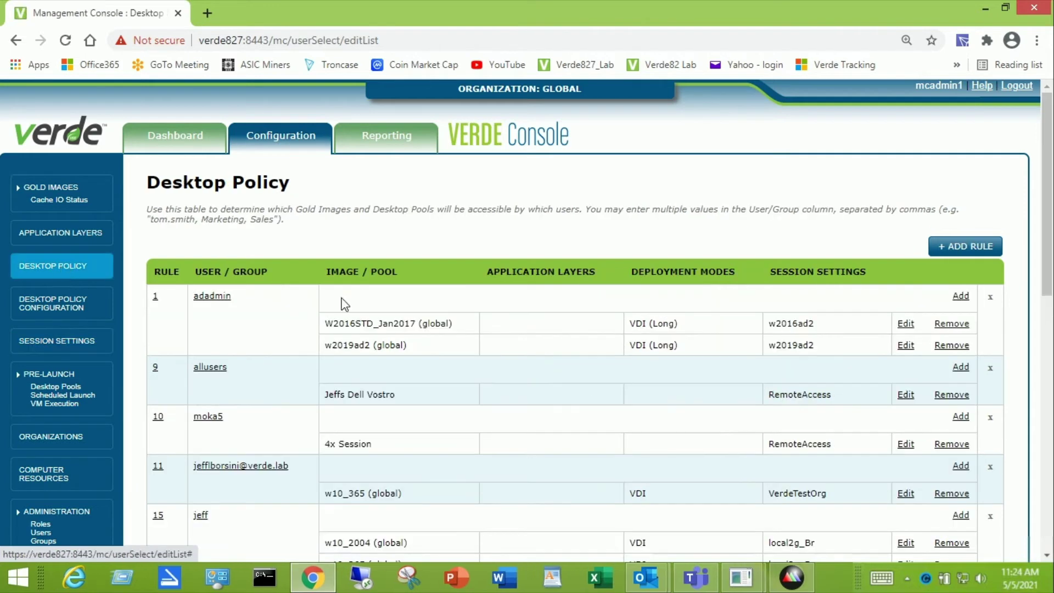
left_click(978, 247)
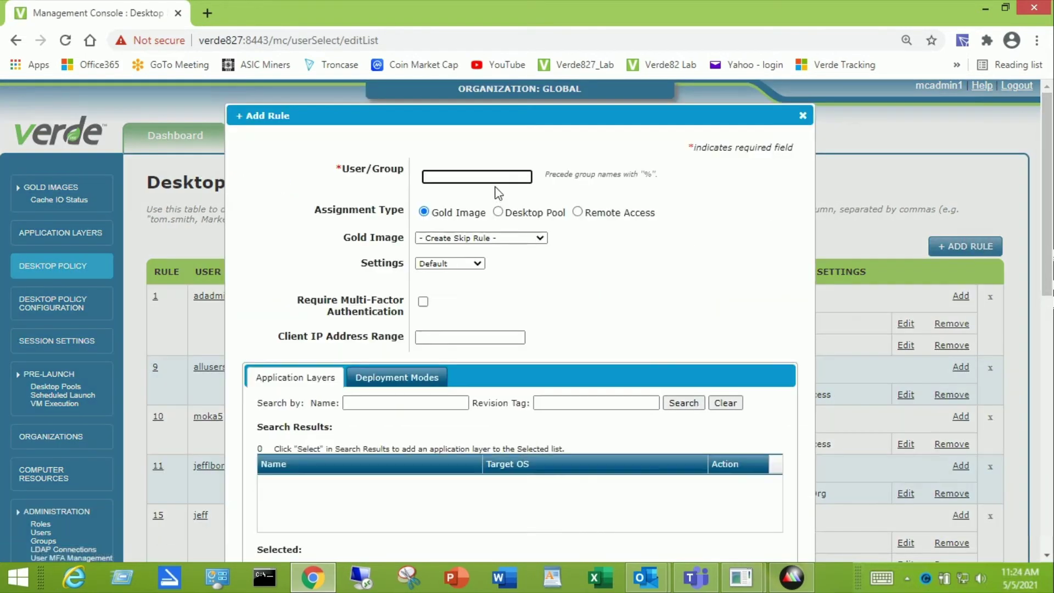
left_click(492, 178)
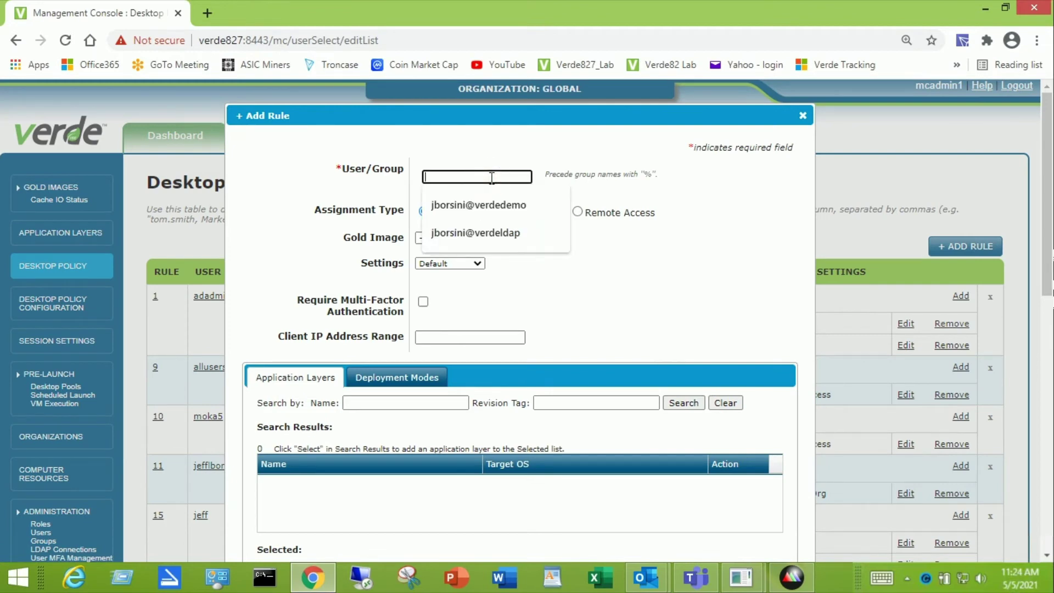
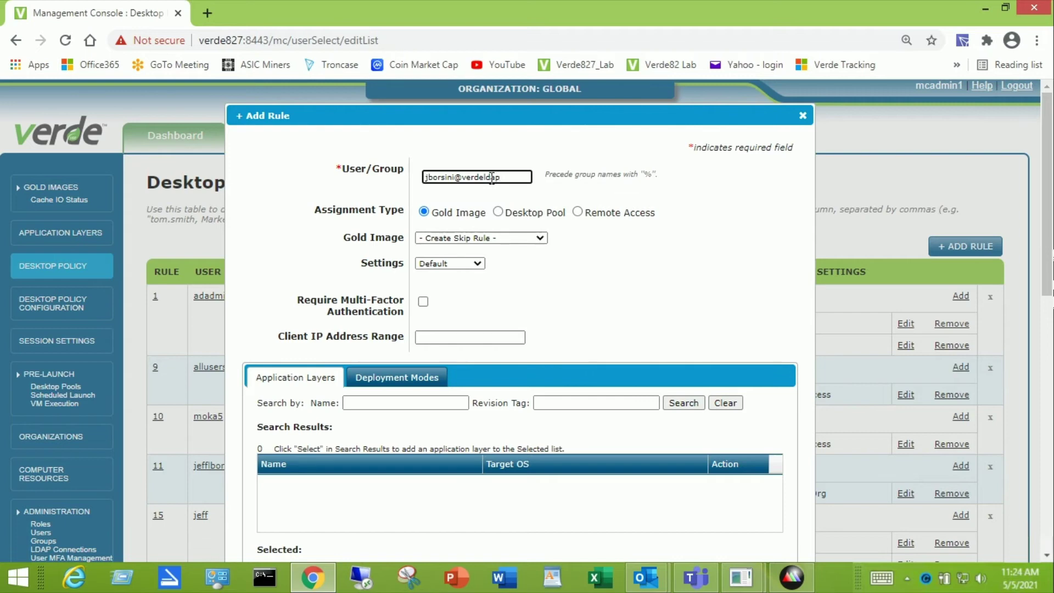
triple_click(492, 178)
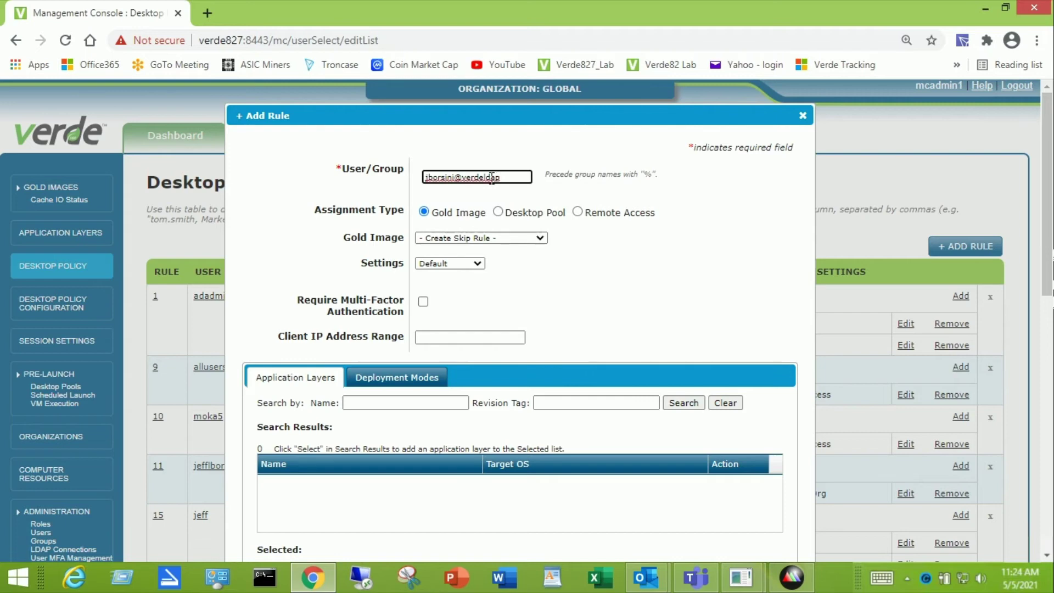
left_click(656, 277)
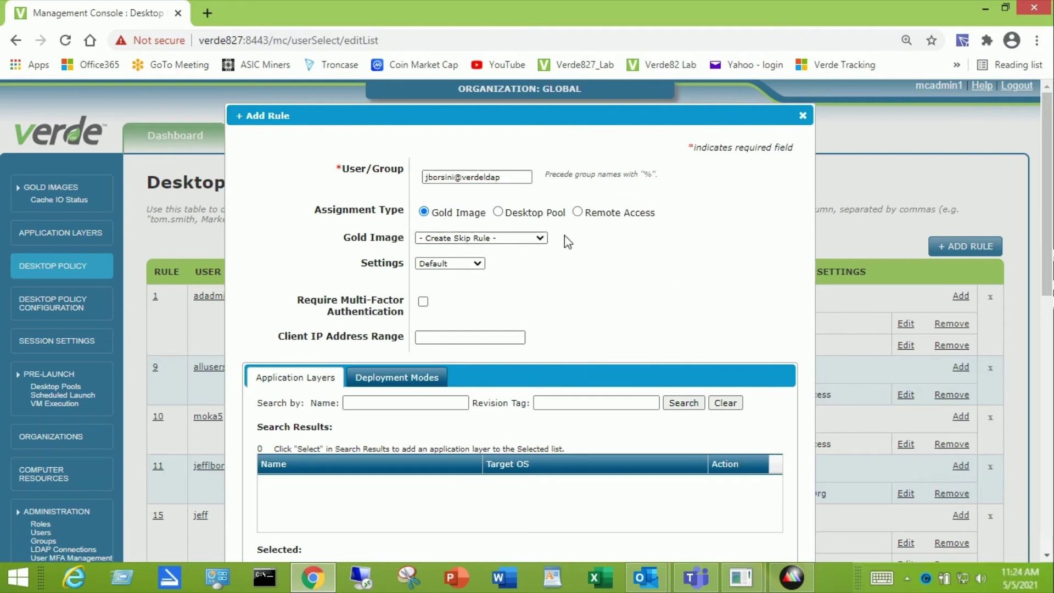
Step: Assign the w10_365 (global) gold image and adtest session settings, then save the rule
left_click(543, 237)
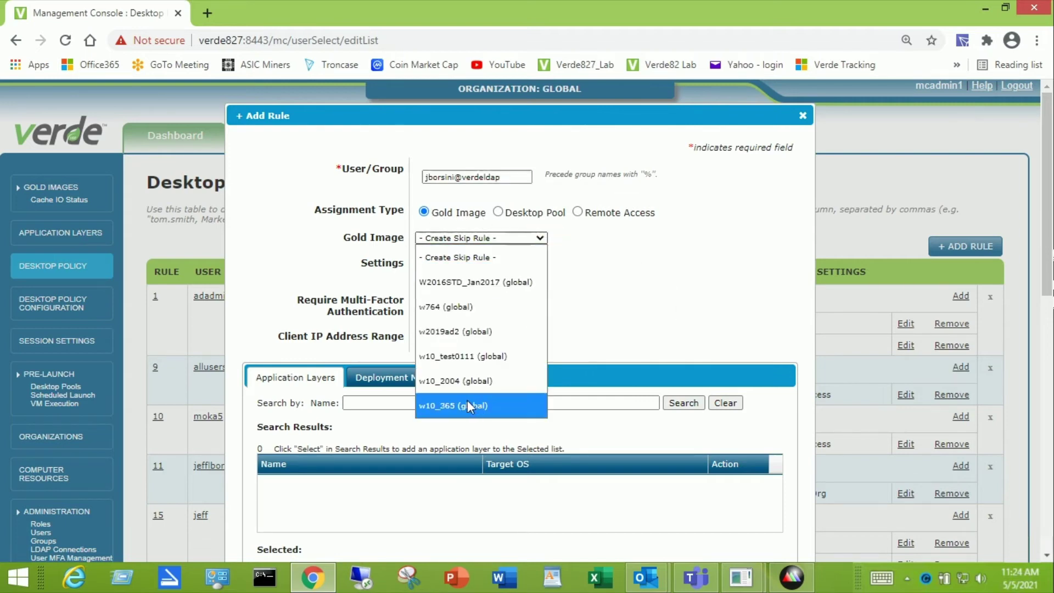
left_click(482, 404)
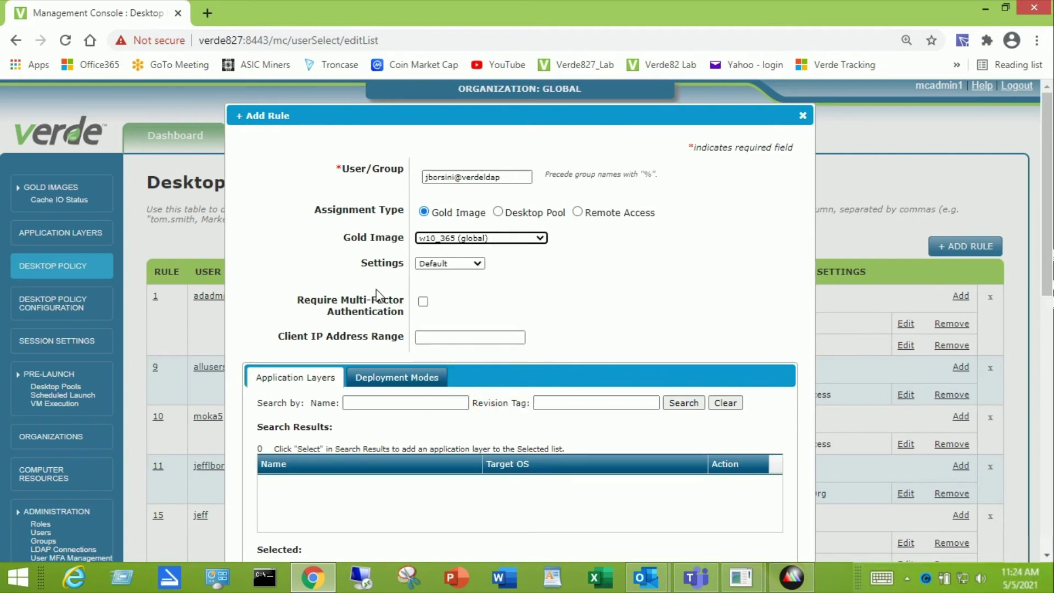
left_click(479, 262)
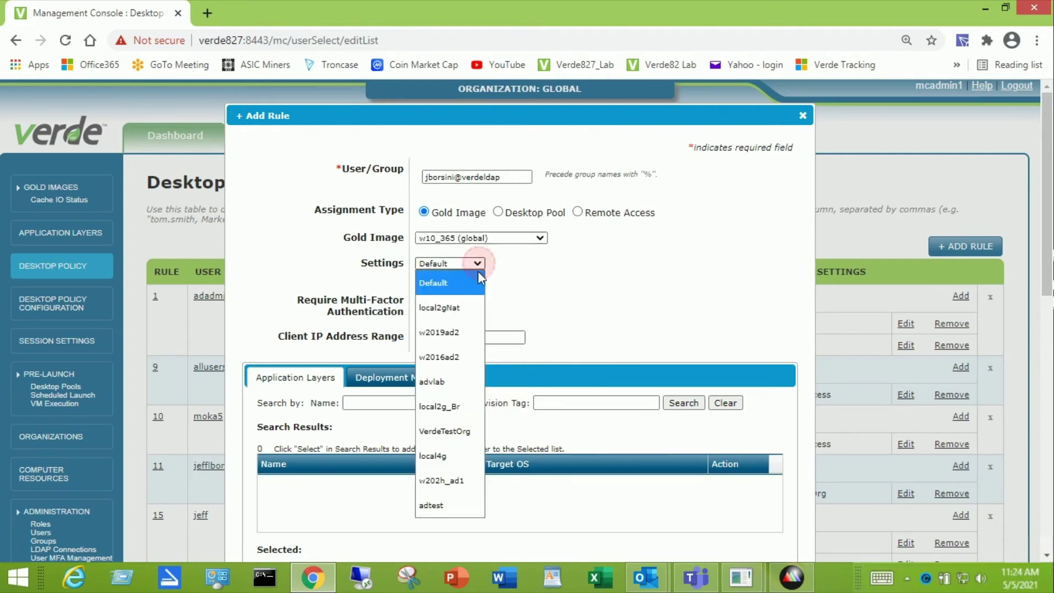
left_click(442, 502)
scroll(631, 338, "down", 4)
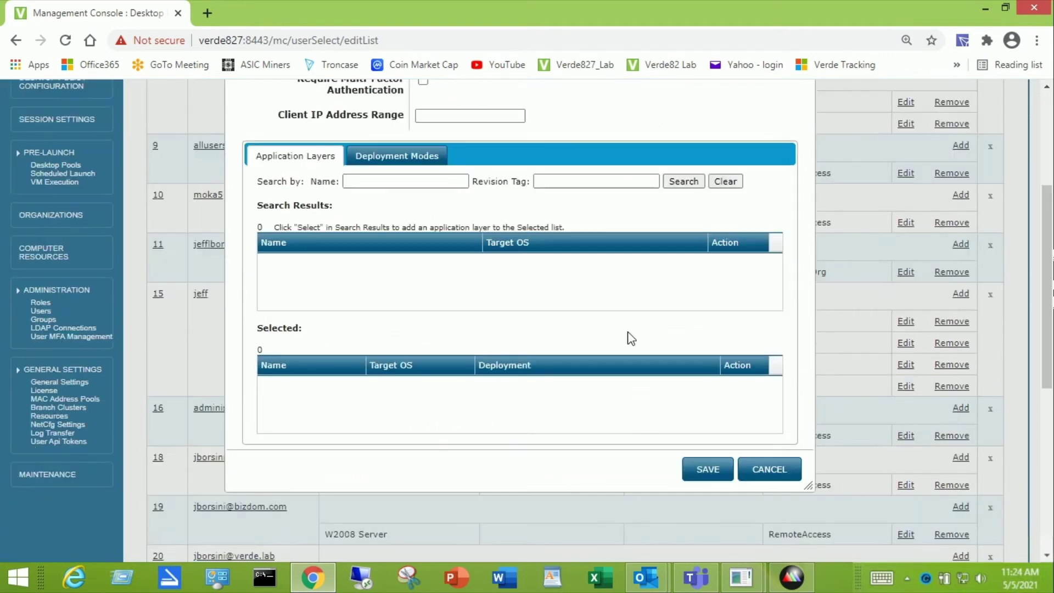
left_click(707, 460)
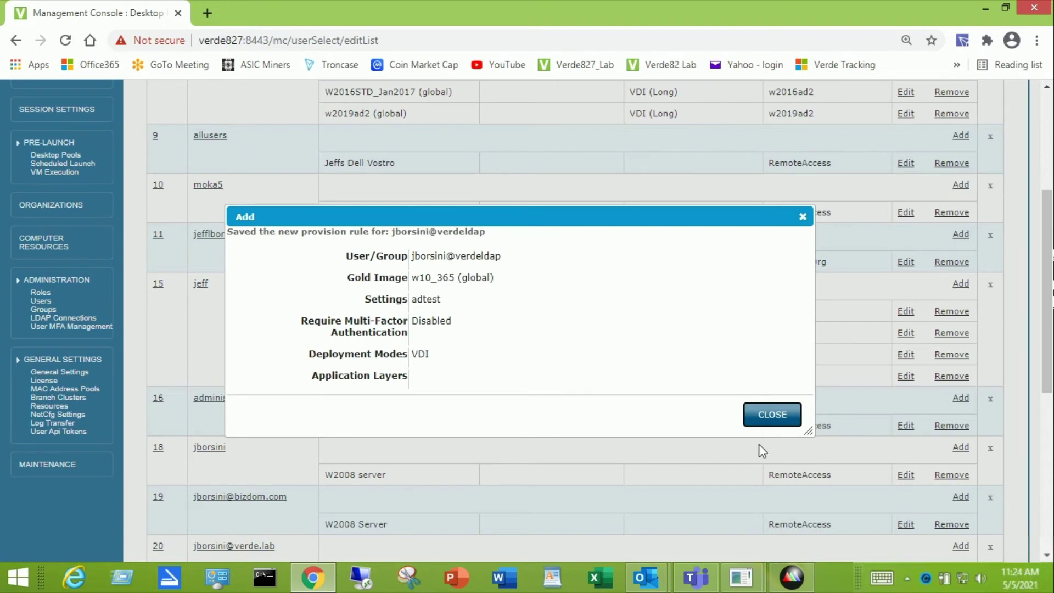
left_click(772, 421)
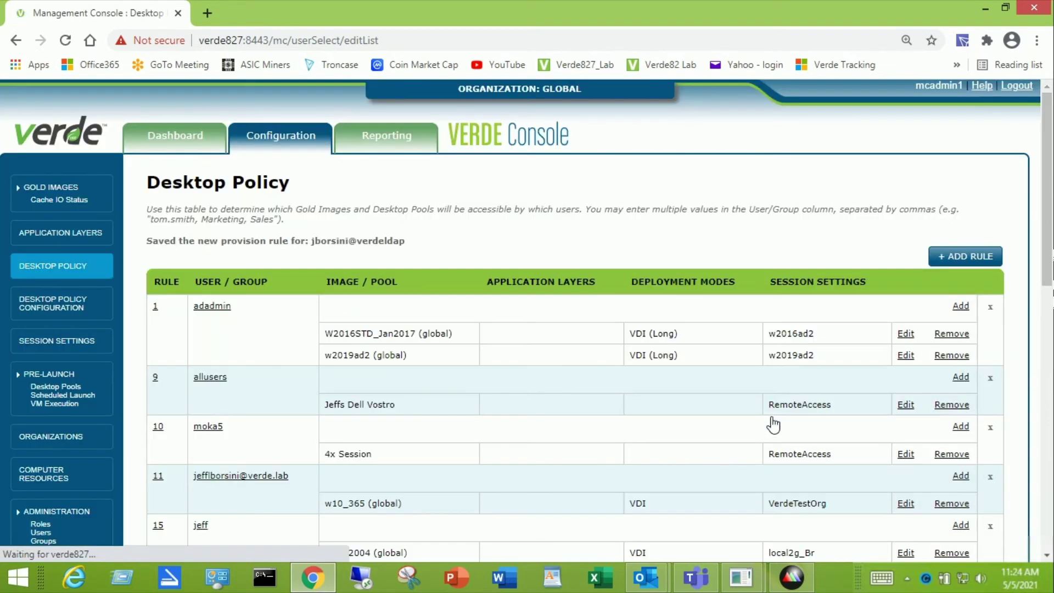
Step: Check LDAP Connections and Session Settings, then go back to the Desktop Policy rules
scroll(682, 409, "down", 4)
scroll(614, 391, "down", 1)
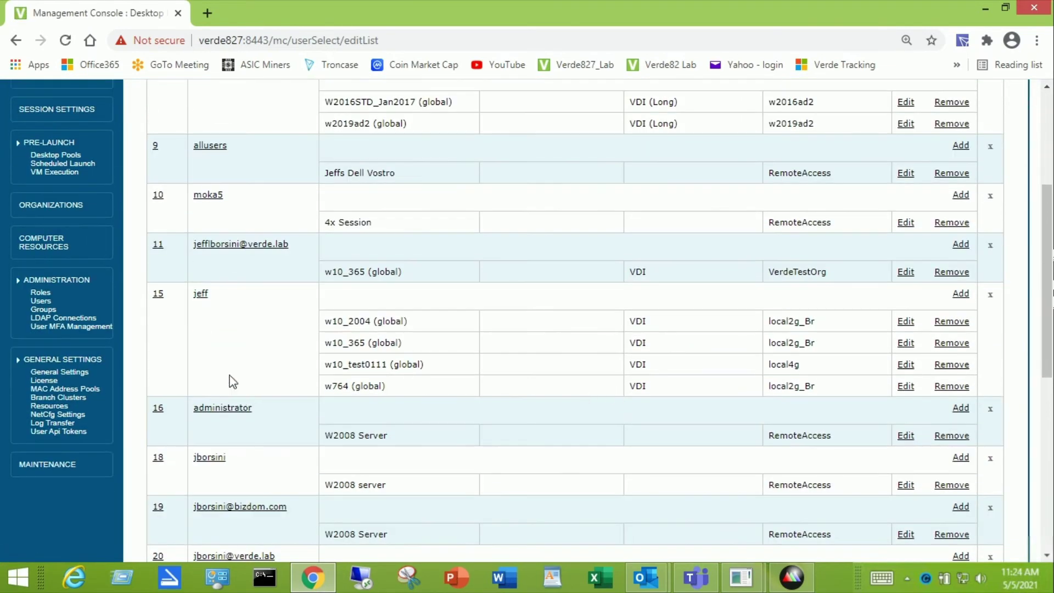
left_click(63, 318)
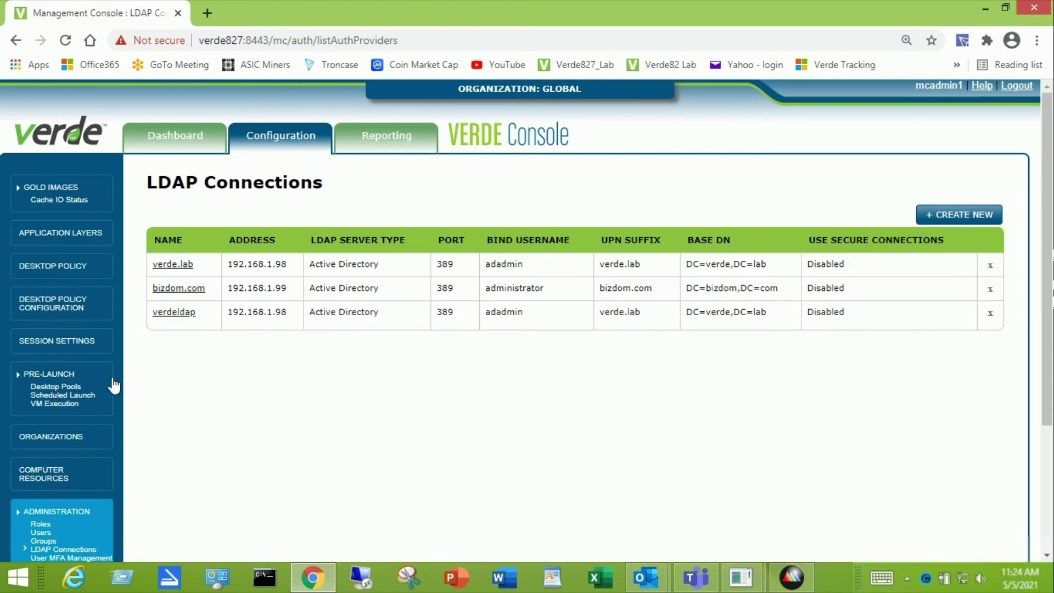
left_click(66, 341)
scroll(275, 377, "down", 6)
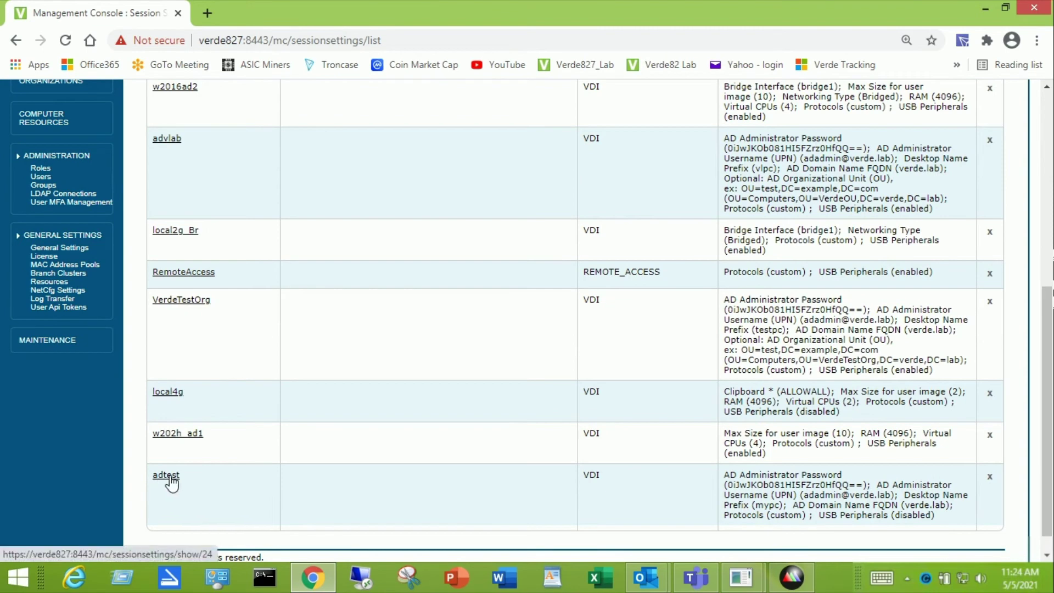
scroll(229, 442, "up", 6)
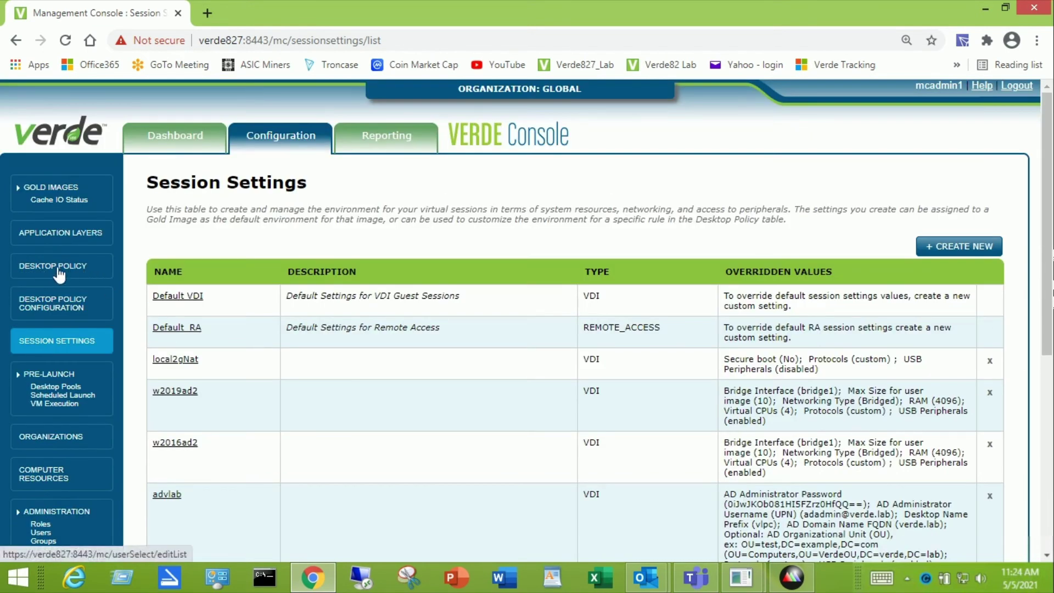
left_click(56, 266)
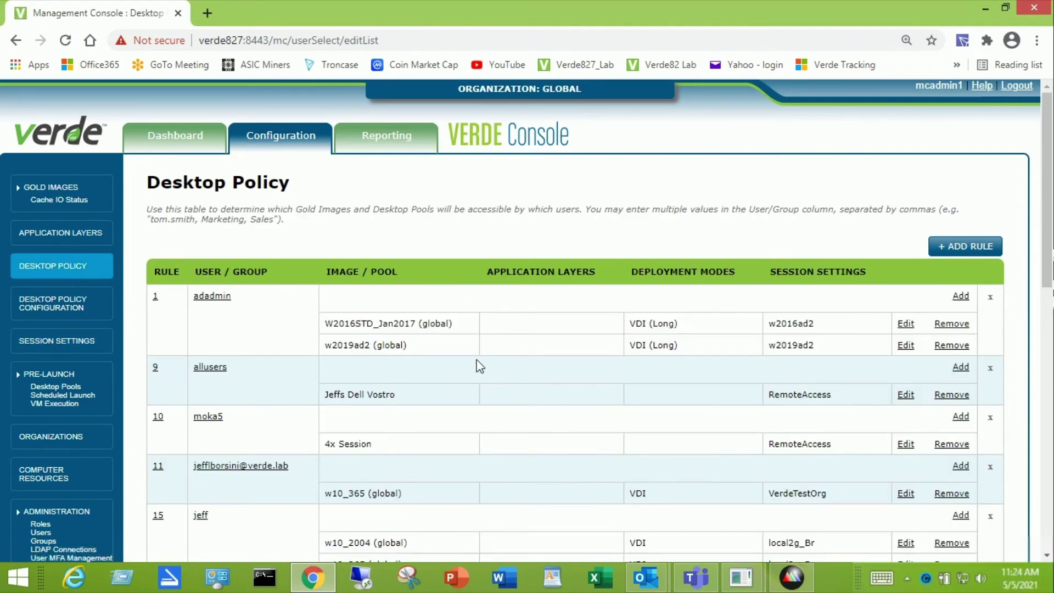
Step: Scroll to the bottom of the Desktop Policy rules to verify rule 31: w10_365 (global), VDI, adtest settings
scroll(478, 365, "down", 15)
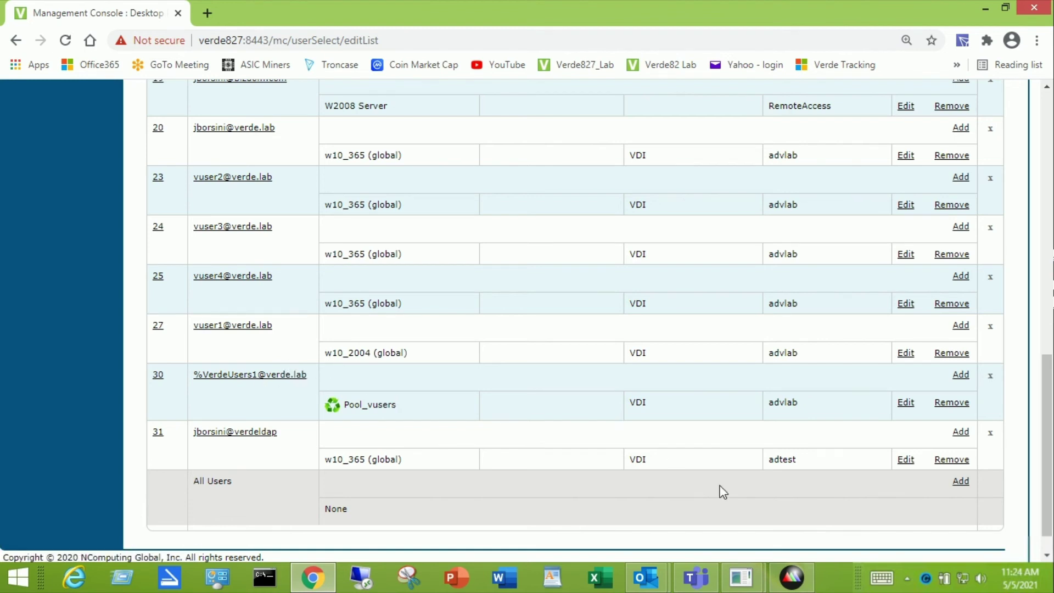
Step: Log in to VERDE Client, connect to the Windows 10 O365 desktop, and minimize the remote window
mouse_move(741, 576)
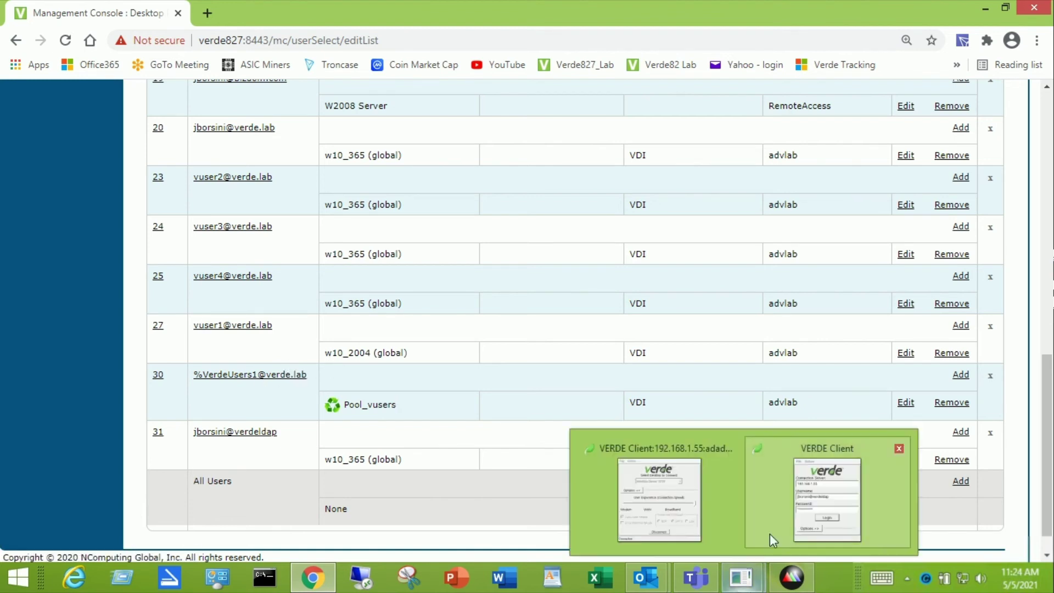
left_click(776, 494)
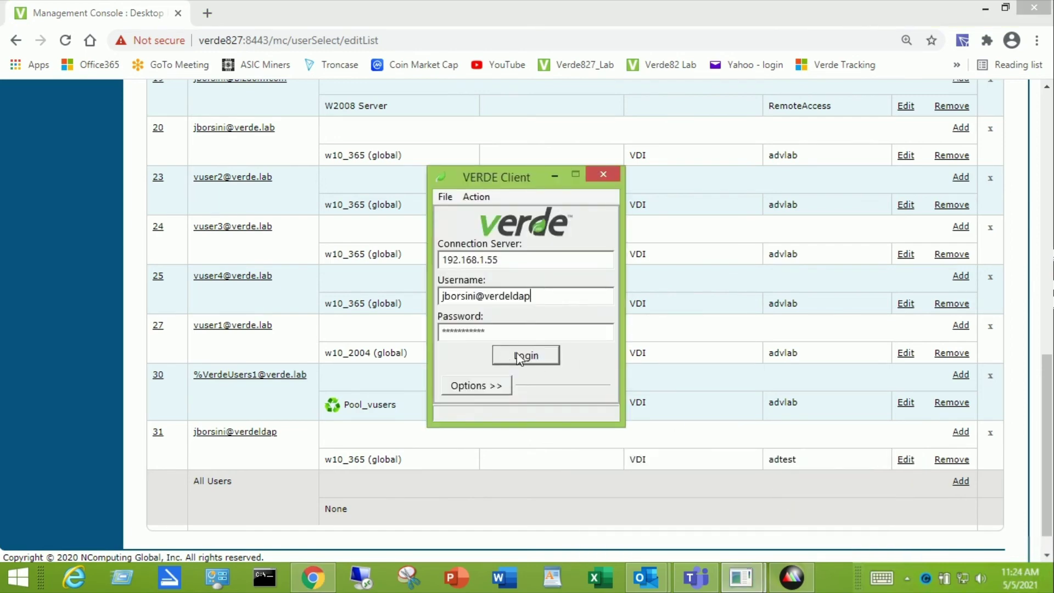
left_click(540, 358)
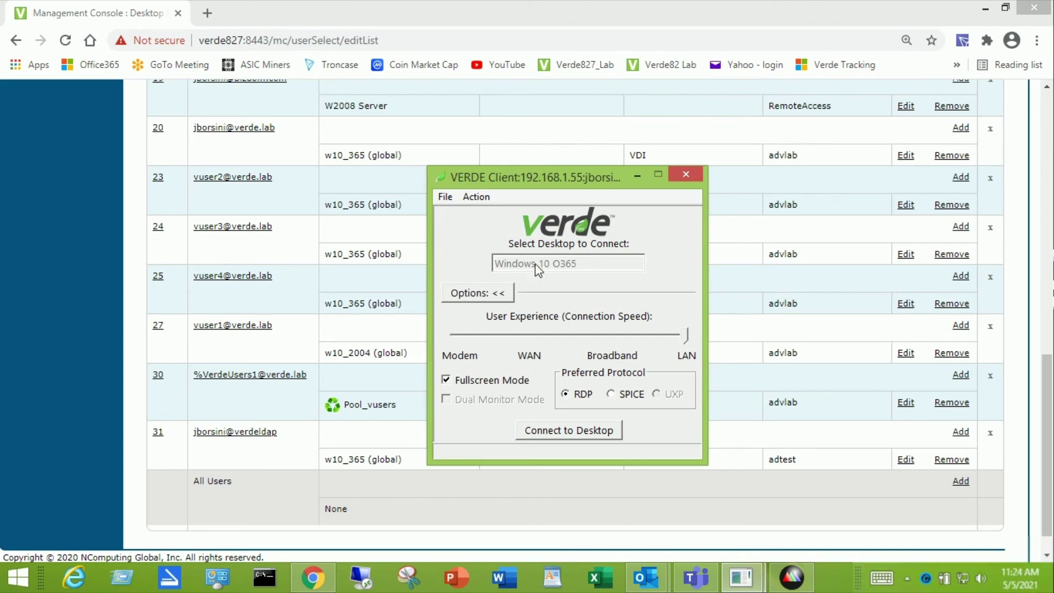
left_click(596, 430)
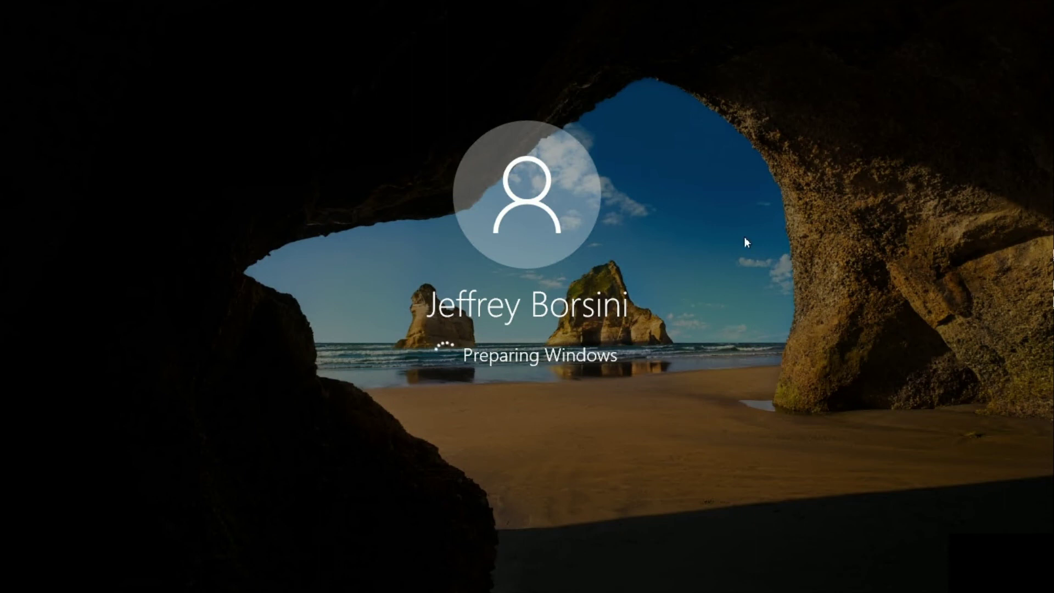
mouse_move(693, 2)
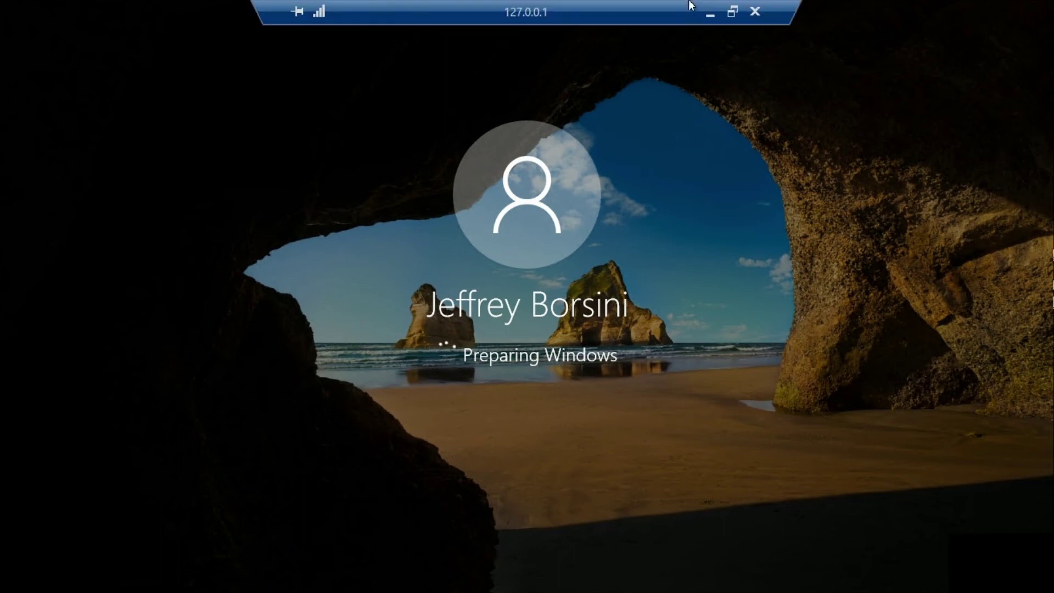
left_click(710, 15)
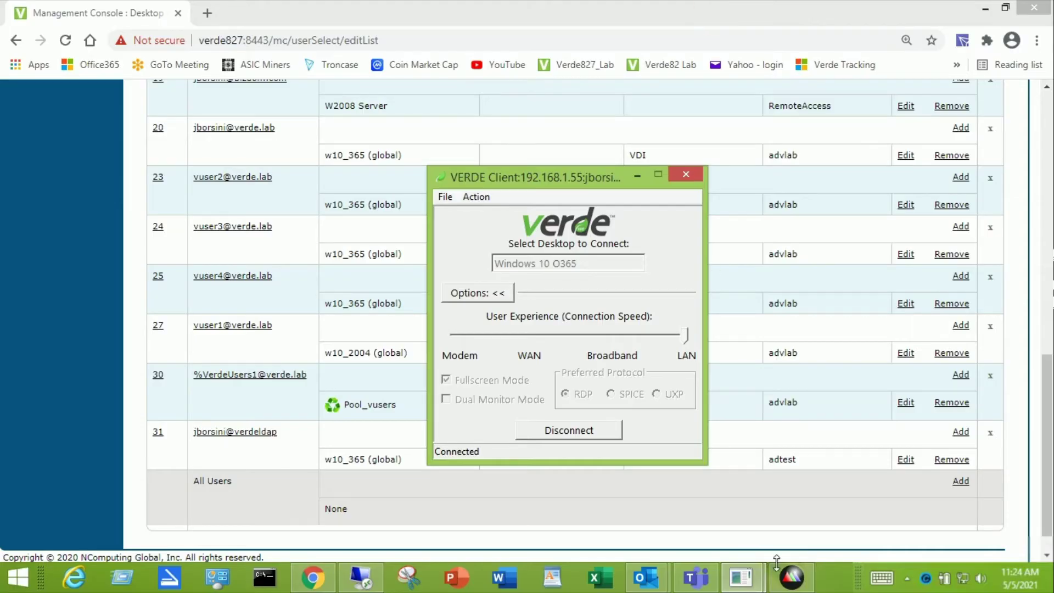
Step: Refresh verde.lab's Computers container on the server to confirm MYPC-002Y is listed, then minimize the session
left_click(794, 580)
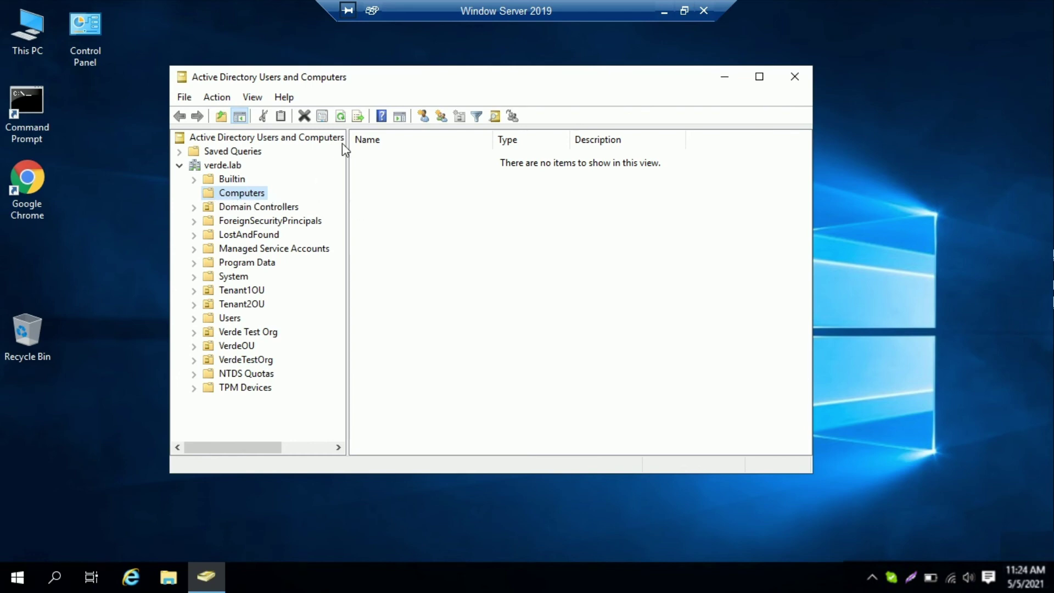
left_click(341, 117)
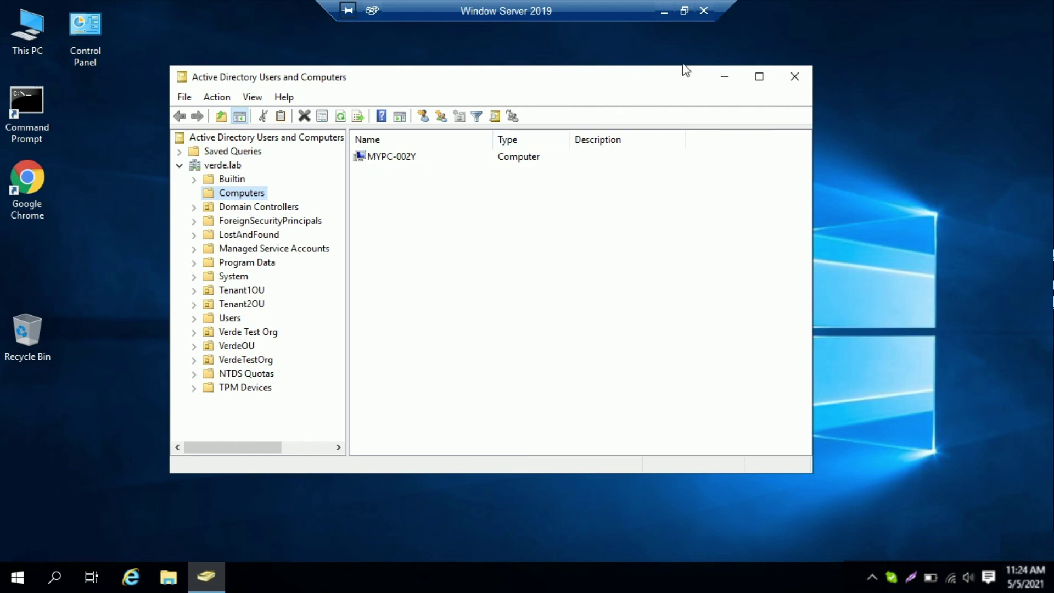
left_click(664, 15)
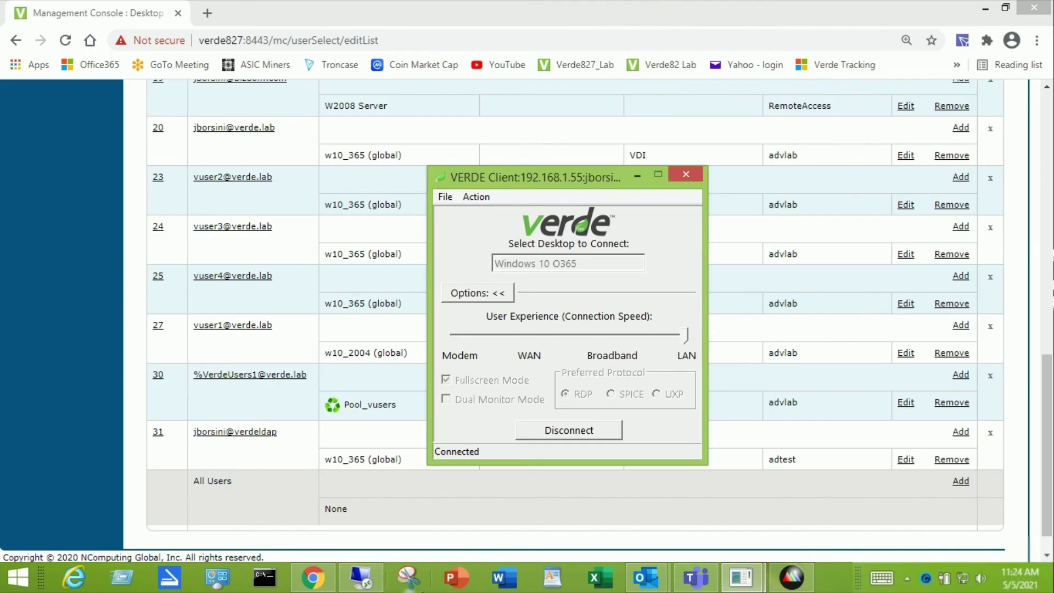
Step: Open the Reporting > Users > Live Sessions report in VERDE Management Console
left_click(362, 579)
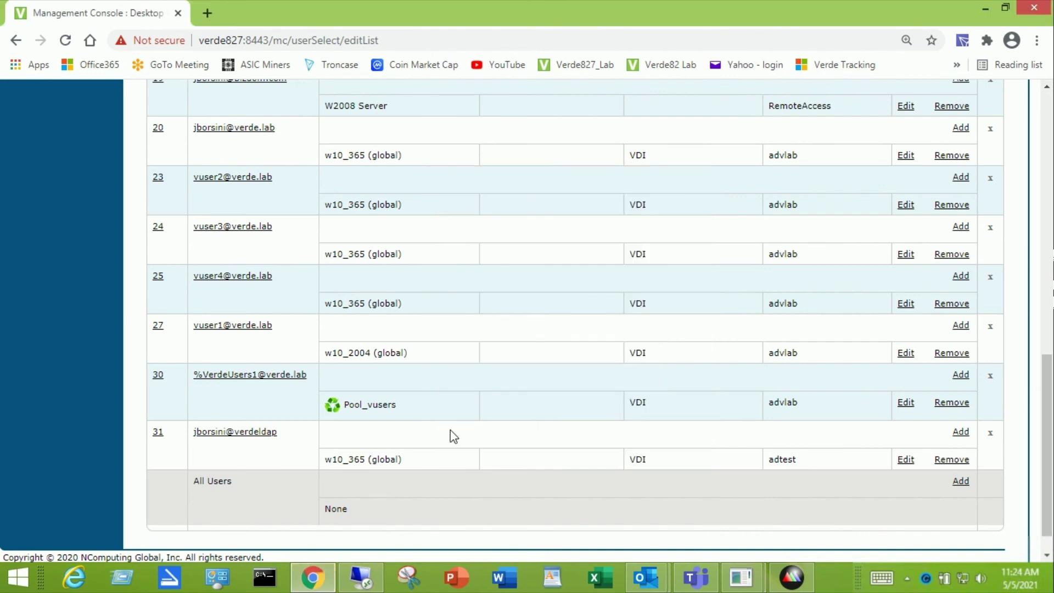
scroll(450, 430, "up", 5)
scroll(450, 430, "up", 7)
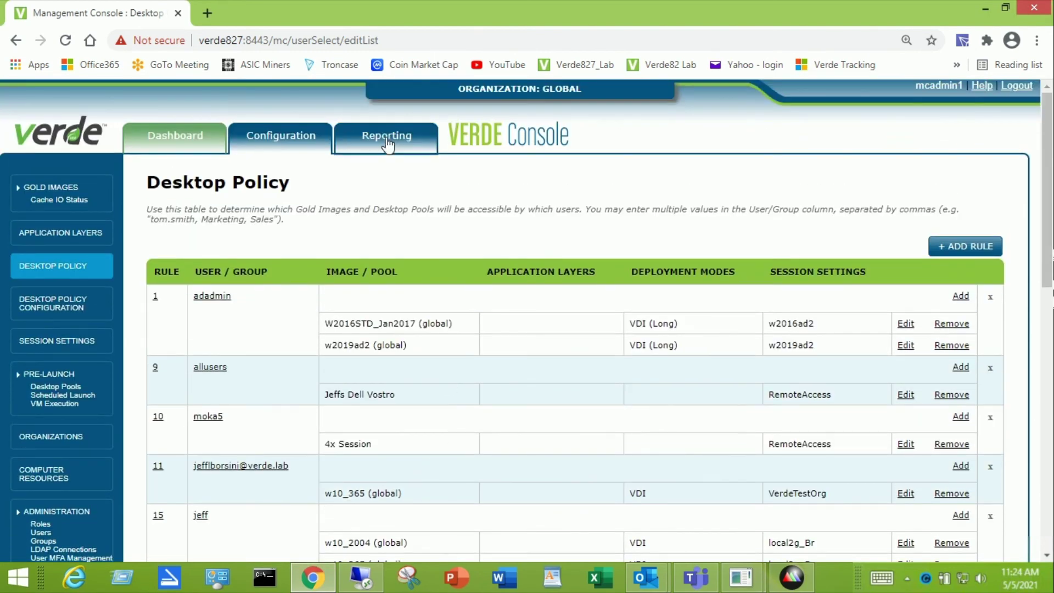
mouse_move(387, 146)
mouse_move(386, 183)
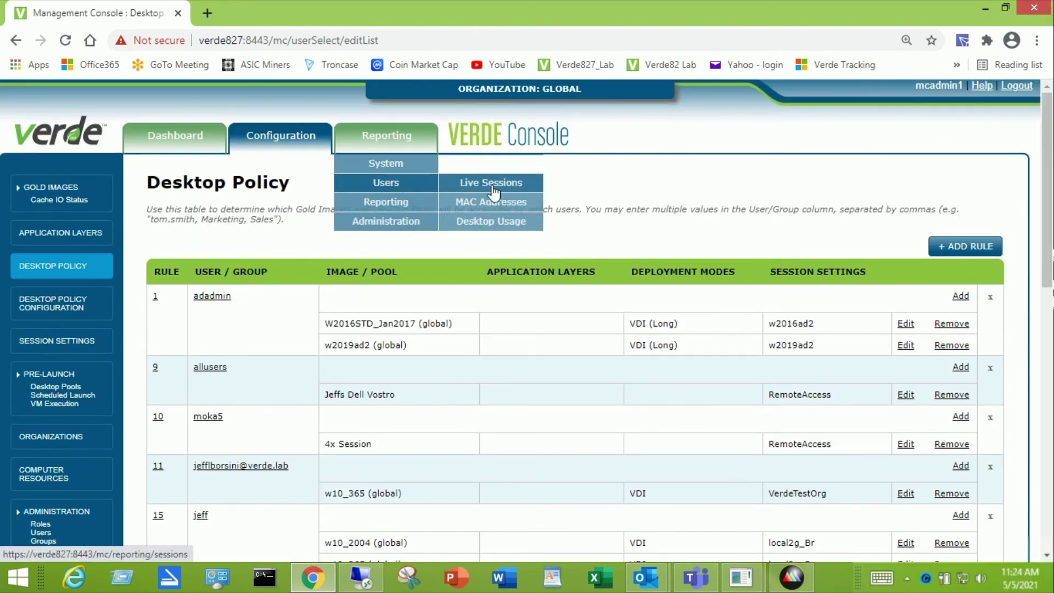
left_click(491, 184)
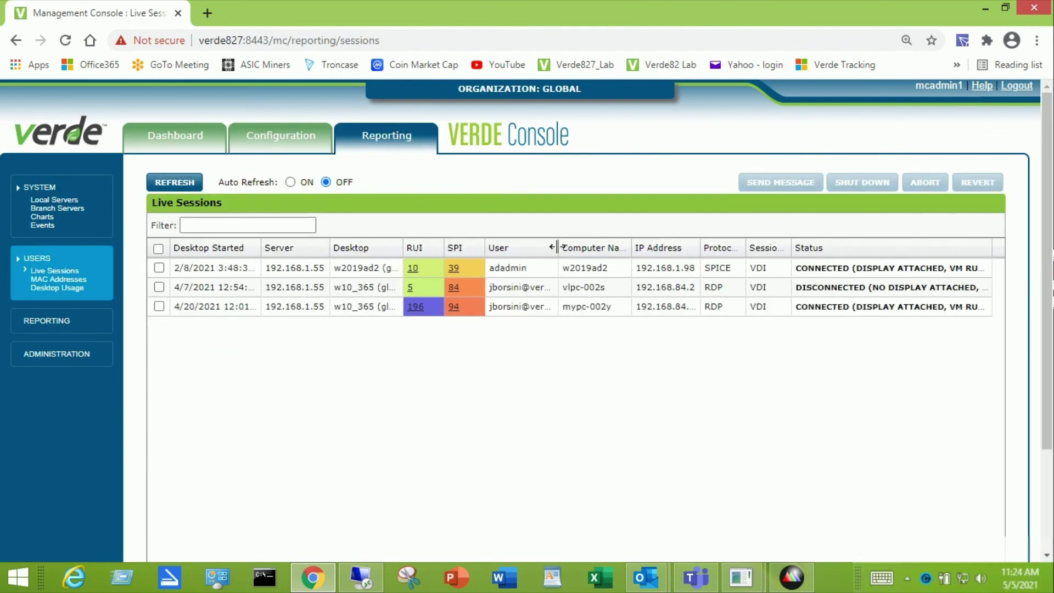
Step: Widen the User and Computer Name columns to show mypc-002y connected, then return to the server session
left_click_drag(558, 247, 582, 248)
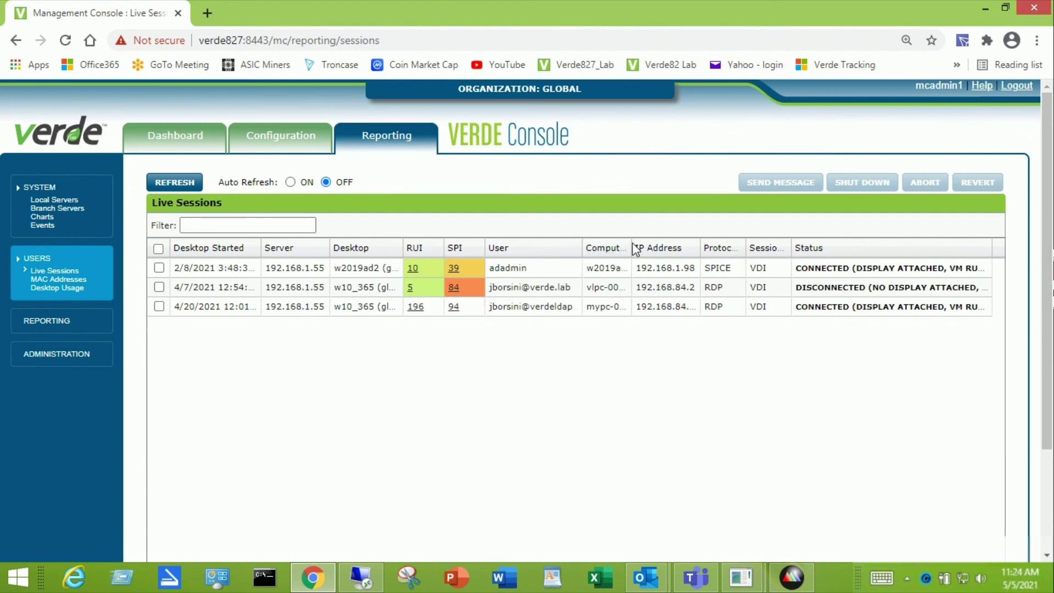
left_click_drag(631, 243, 644, 246)
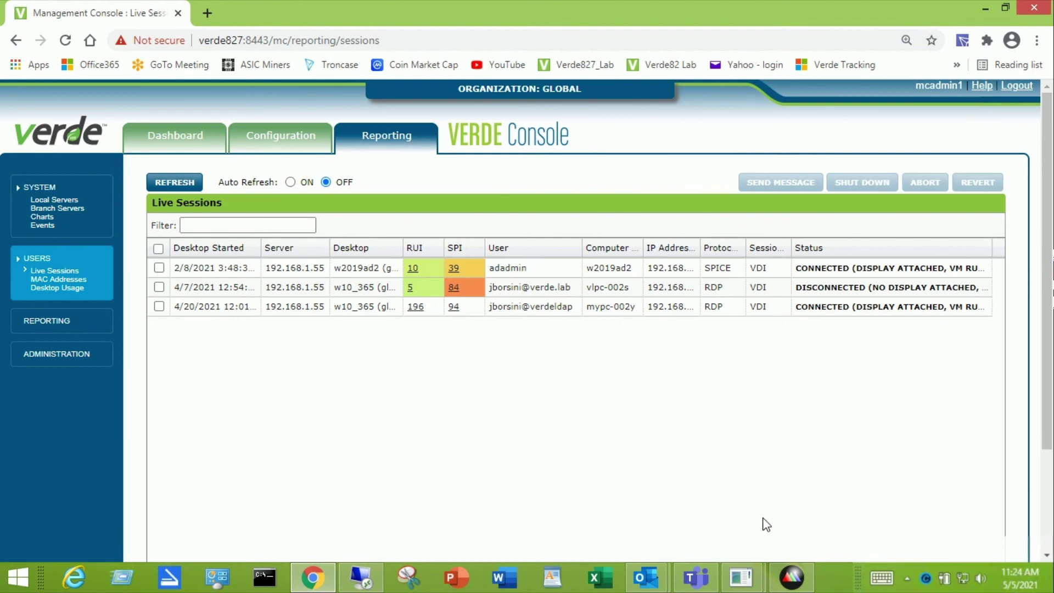
left_click(792, 576)
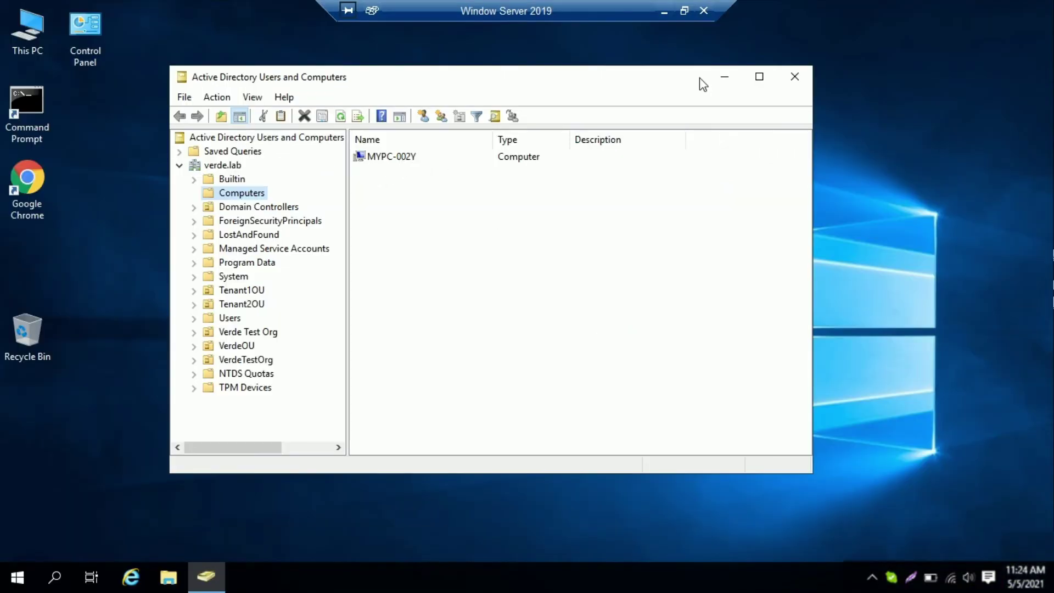
Step: View the signed-in Windows 10 desktop with its Office 2016 shortcuts, then minimize it
left_click(664, 11)
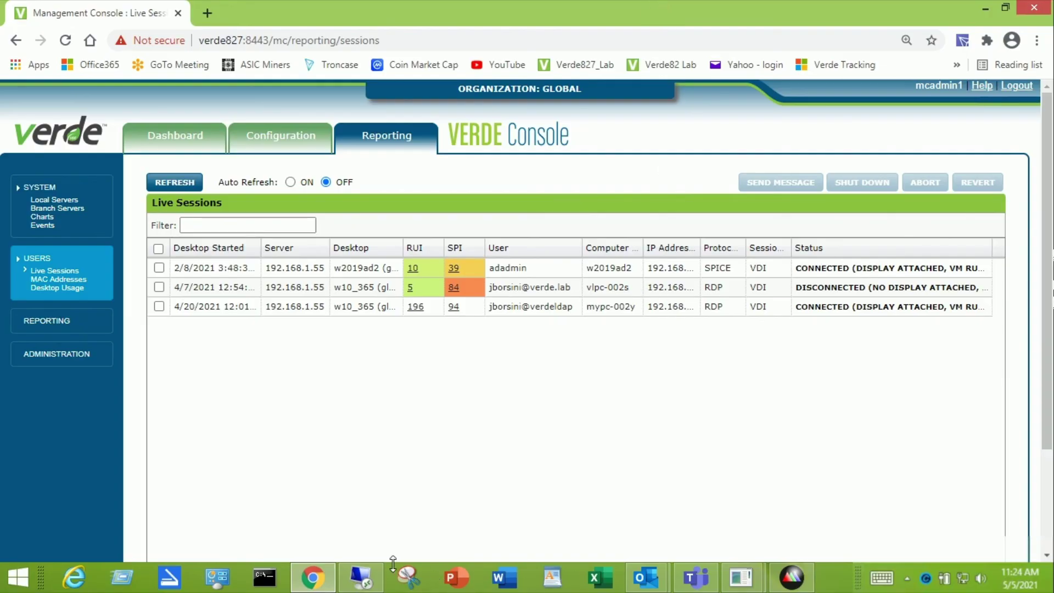
left_click(362, 581)
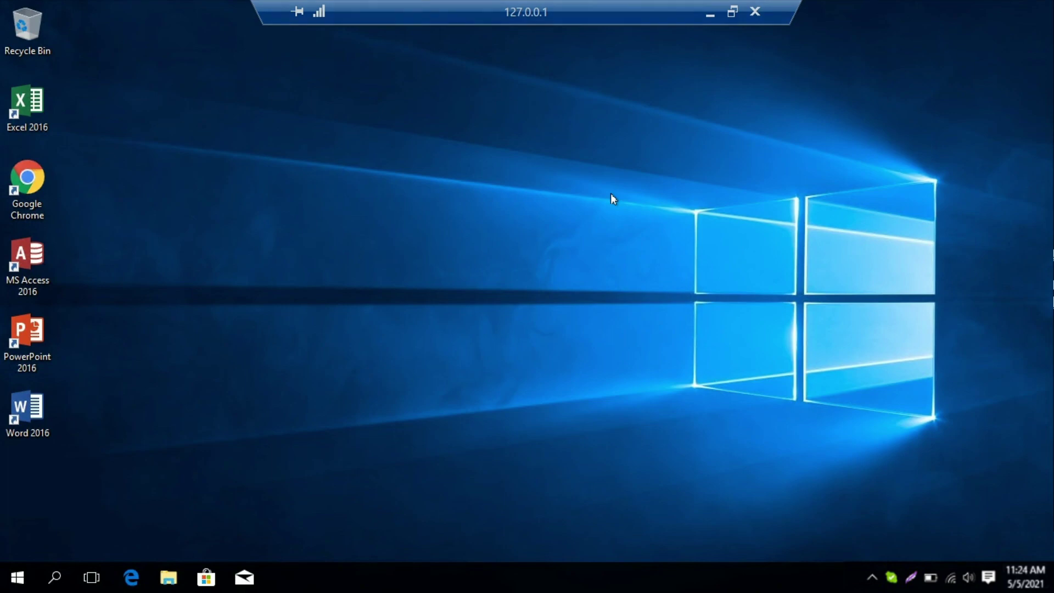
mouse_move(669, 6)
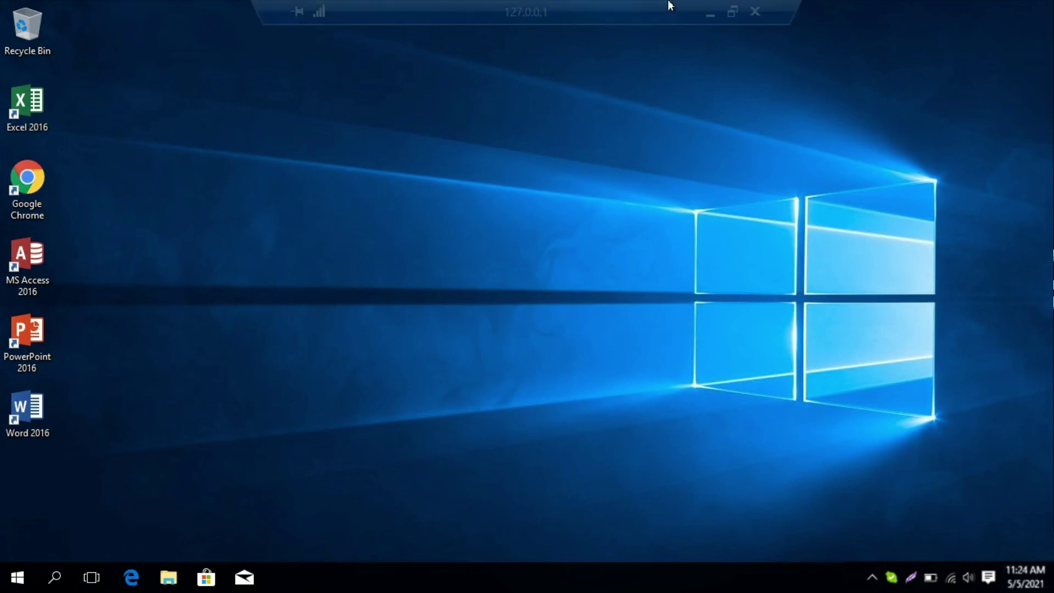
left_click(711, 16)
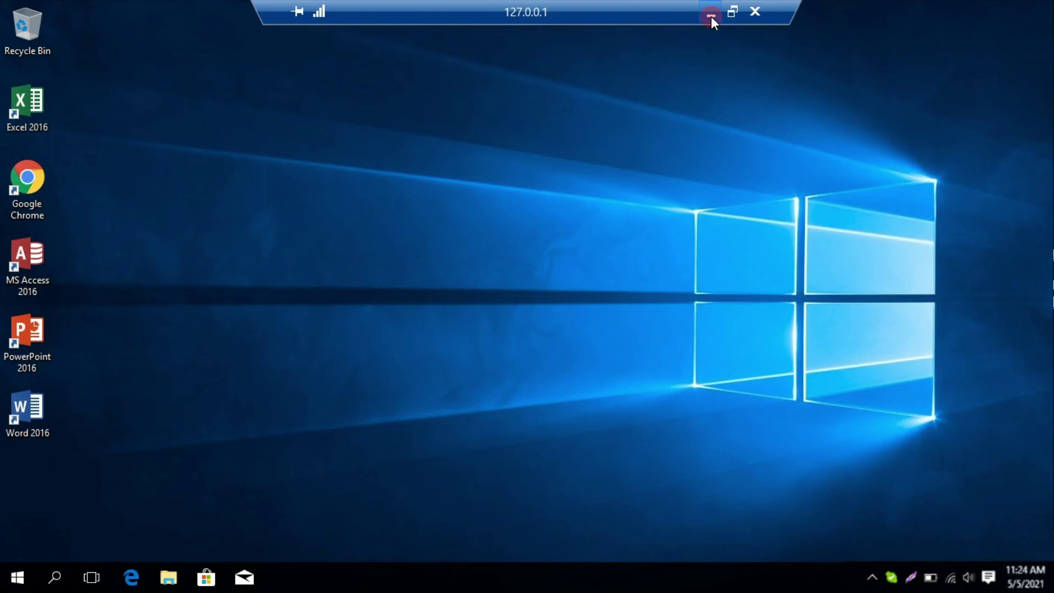